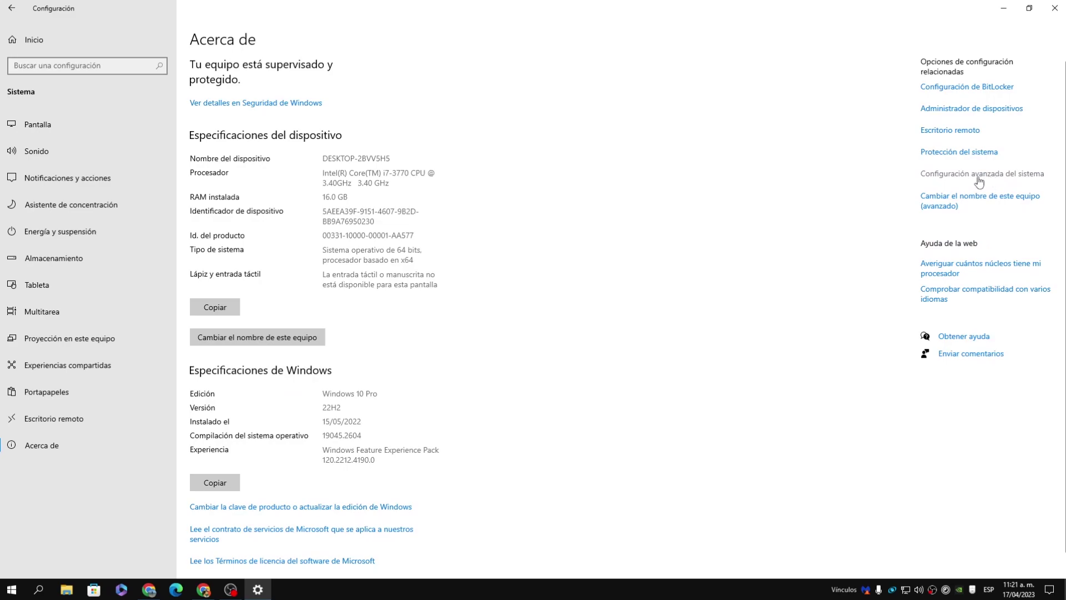
Open the advanced system settings and bring up the performance options with the visual effects list.
click(1015, 175)
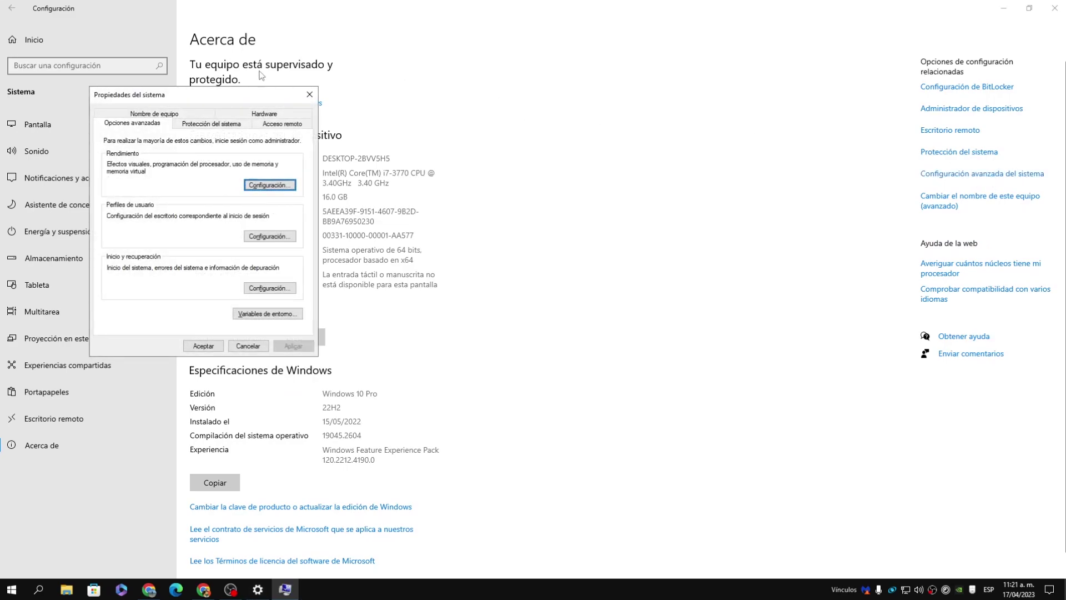
drag(230, 95, 576, 129)
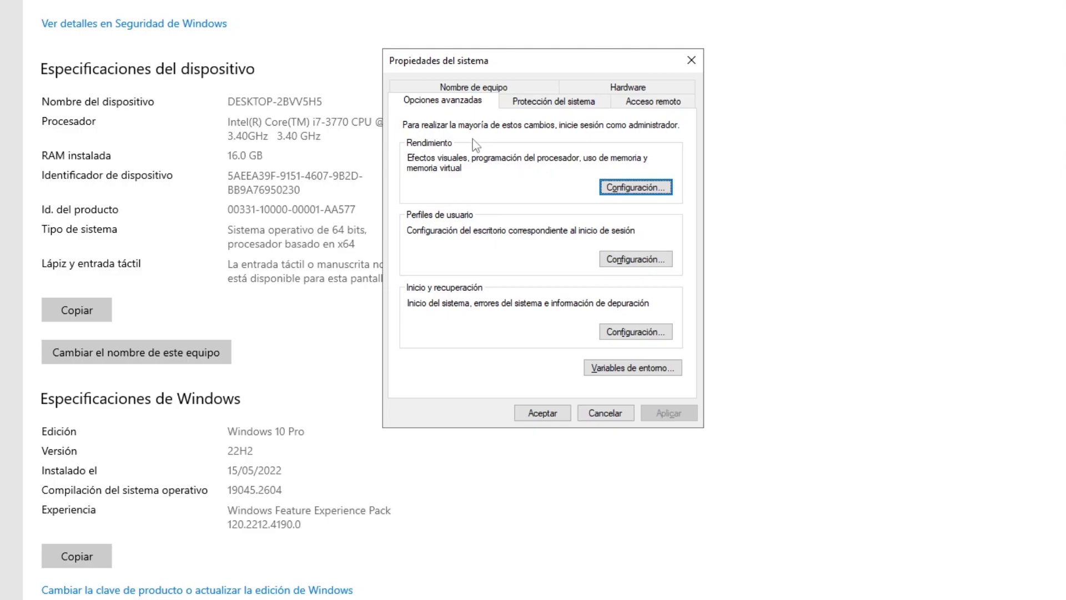
click(636, 187)
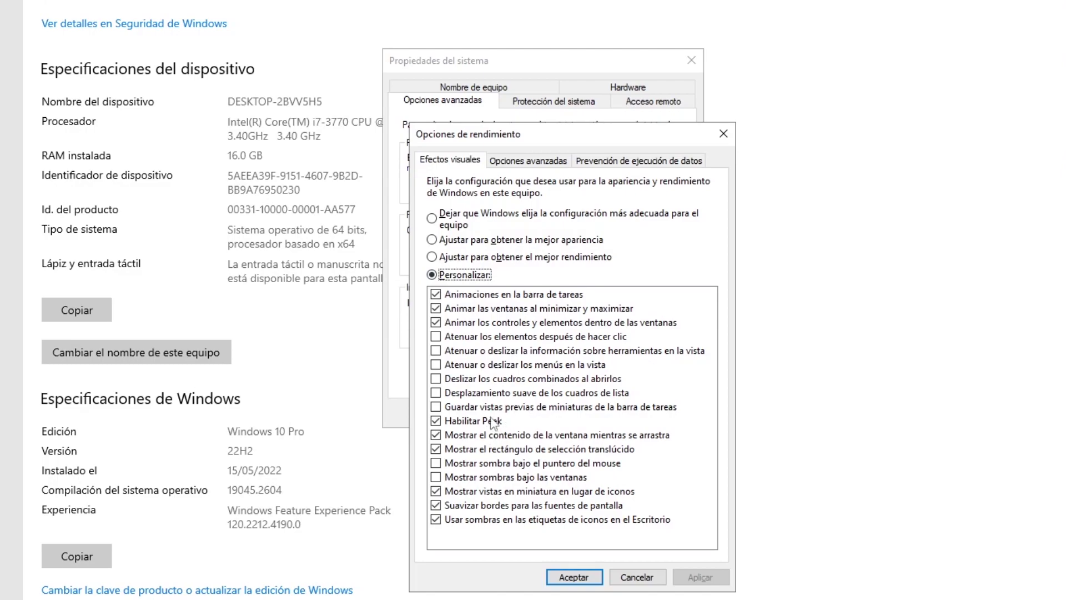
Turn off the visual effects for taskbar, window and control animations, Peek, window contents while dragging, and the translucent selection rectangle.
click(436, 295)
click(436, 308)
click(436, 323)
click(436, 421)
click(436, 435)
click(436, 449)
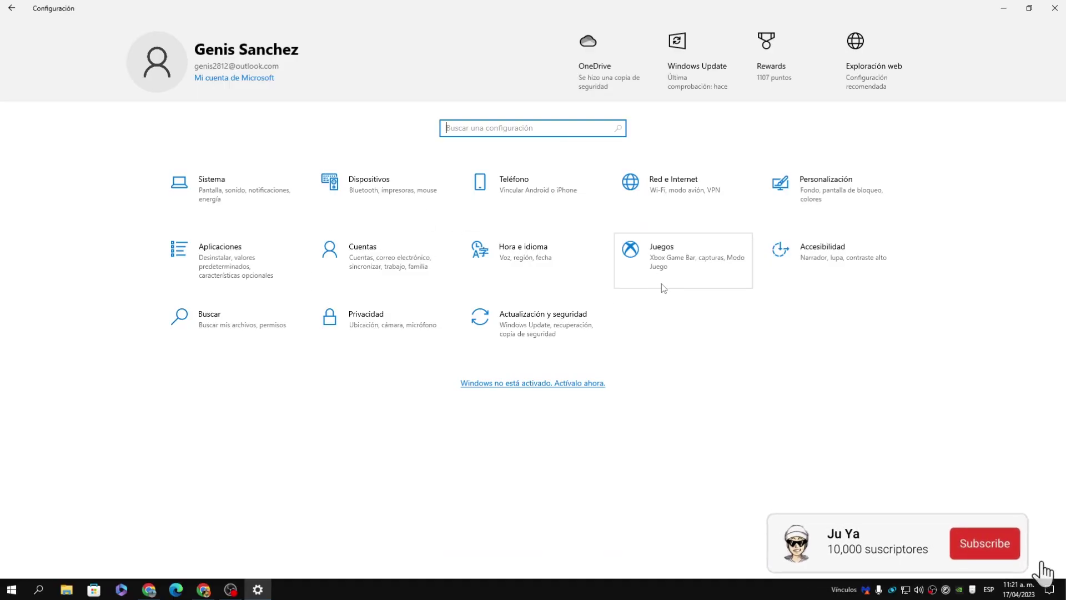
Open the Modo de juego settings under Juegos, and go to the related graphics settings.
click(695, 251)
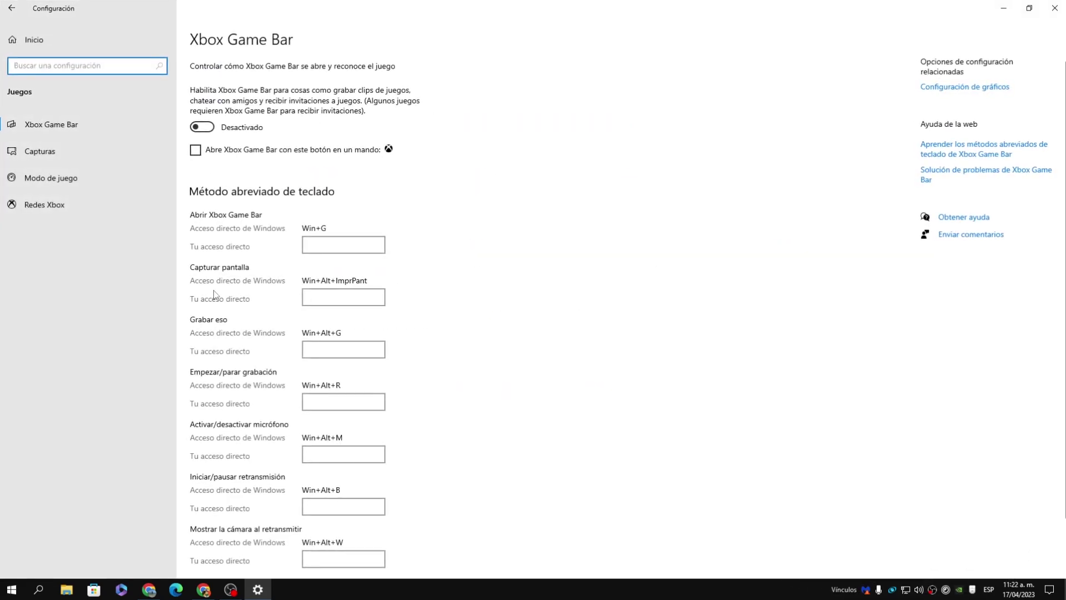
click(59, 188)
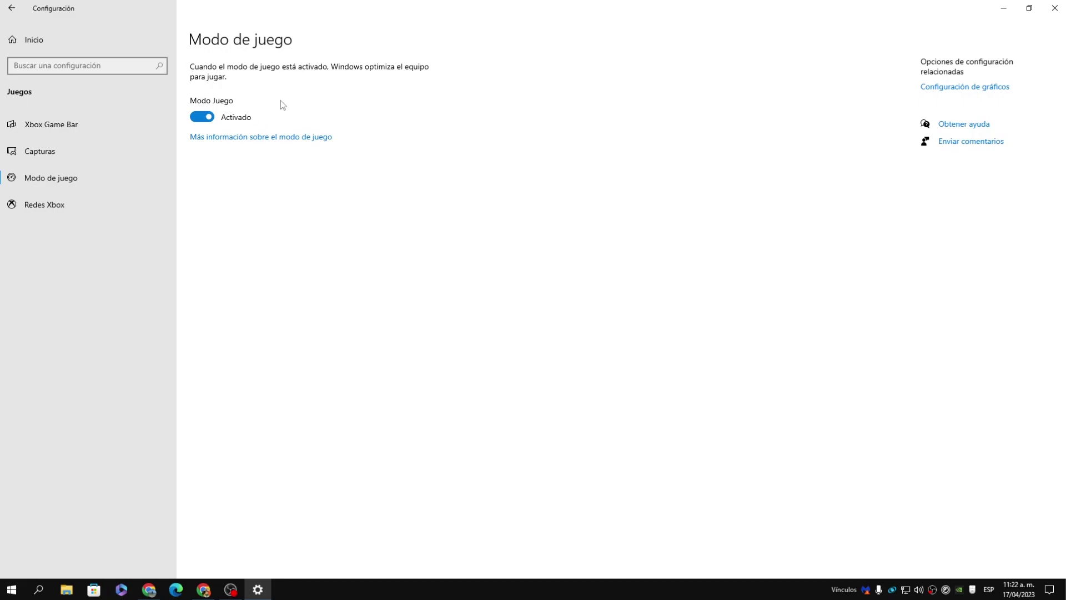
click(956, 89)
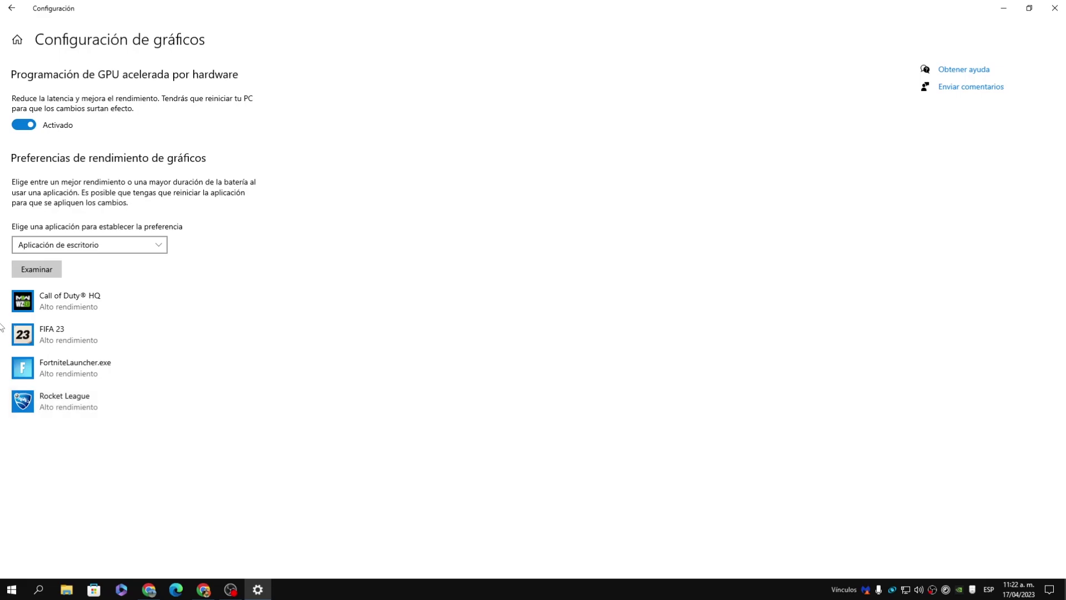
Start adding a desktop application to the graphics preferences and browse to the Epic Games folder in Archivos de programa on drive C.
click(59, 274)
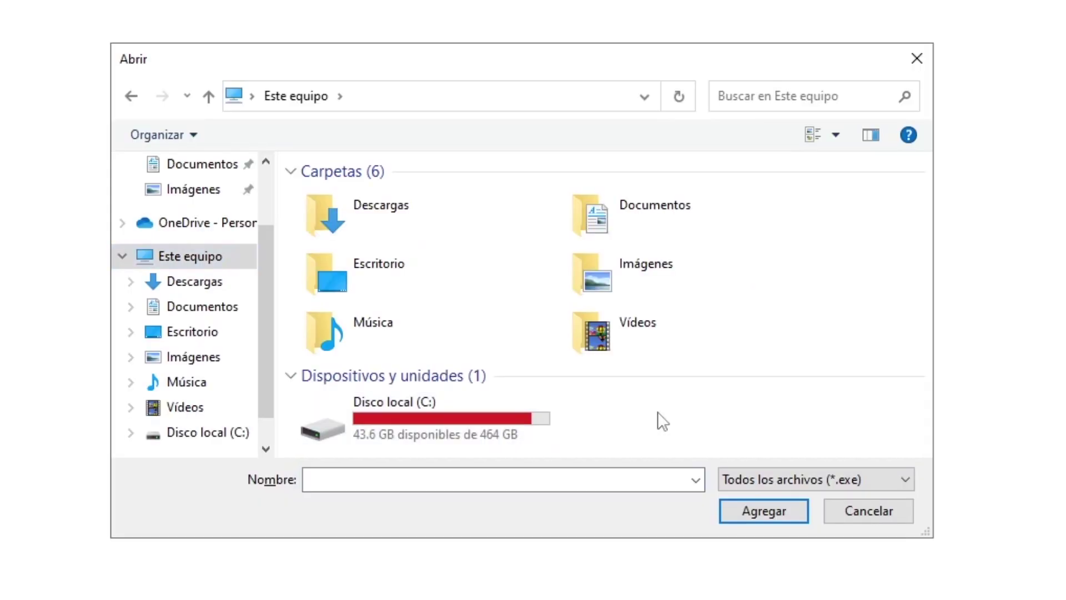
double_click(514, 405)
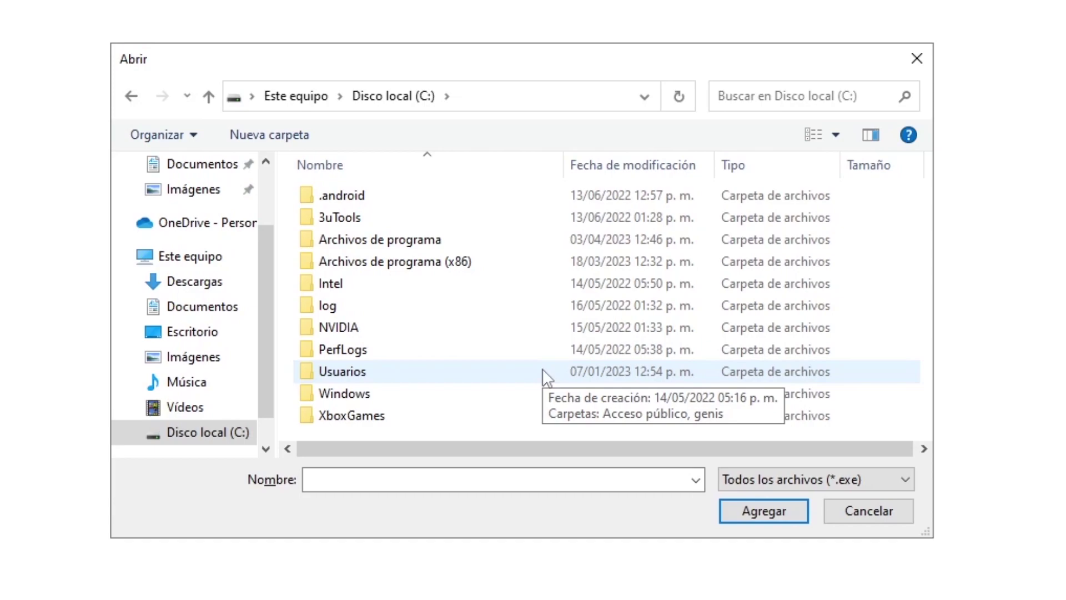
double_click(502, 239)
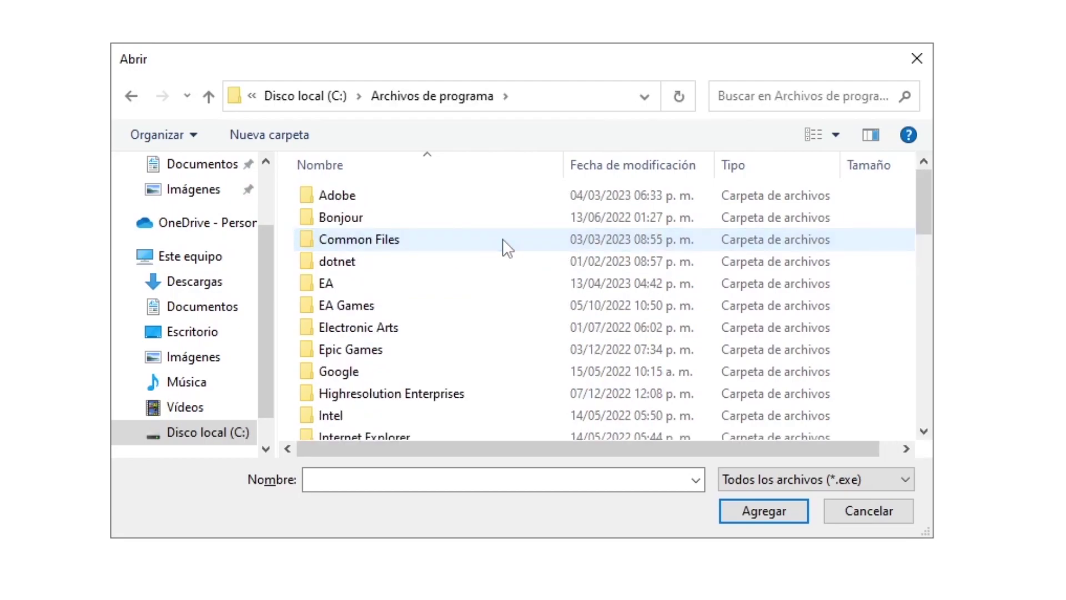
scroll(422, 222, down, 1)
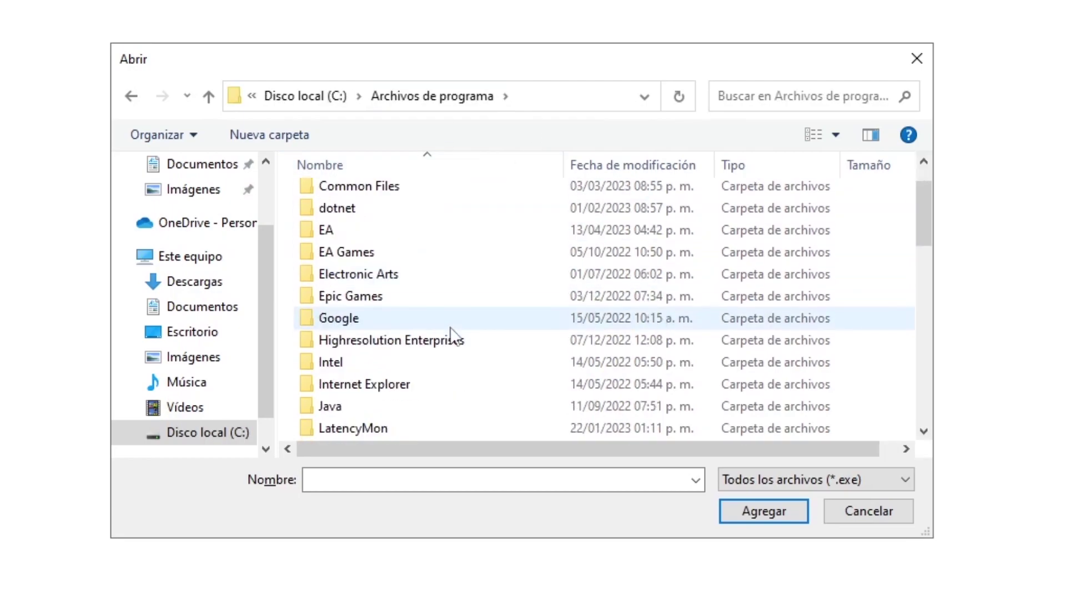
double_click(392, 296)
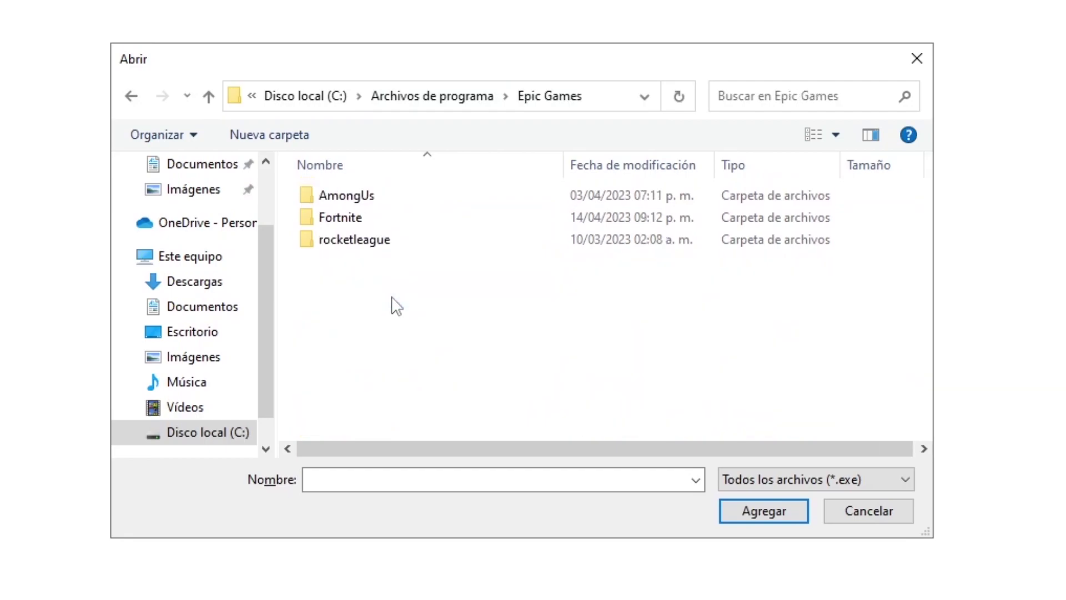
Add FortniteLauncher.exe from the Fortnite\FortniteGame\Binaries\Win64 folder to the graphics preferences.
click(363, 227)
double_click(363, 225)
double_click(381, 262)
click(381, 200)
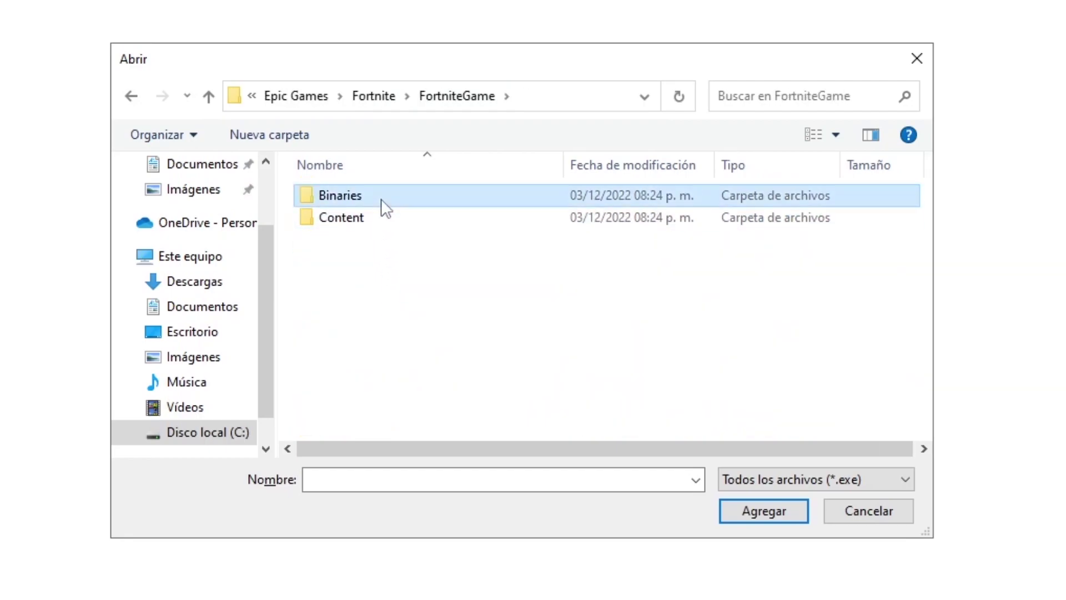
double_click(423, 195)
click(408, 216)
double_click(408, 217)
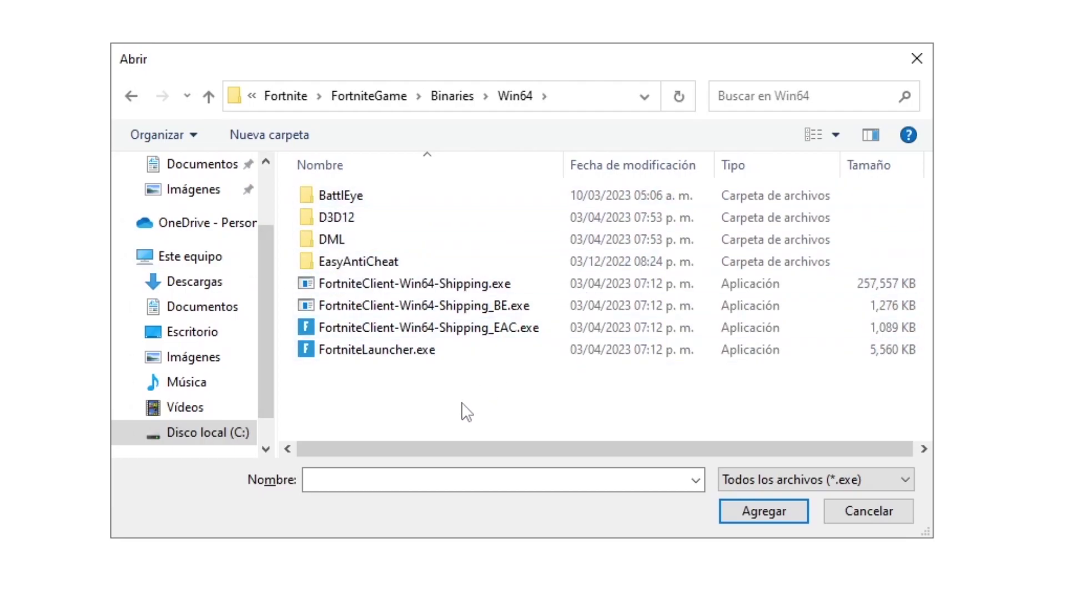
click(420, 355)
click(778, 513)
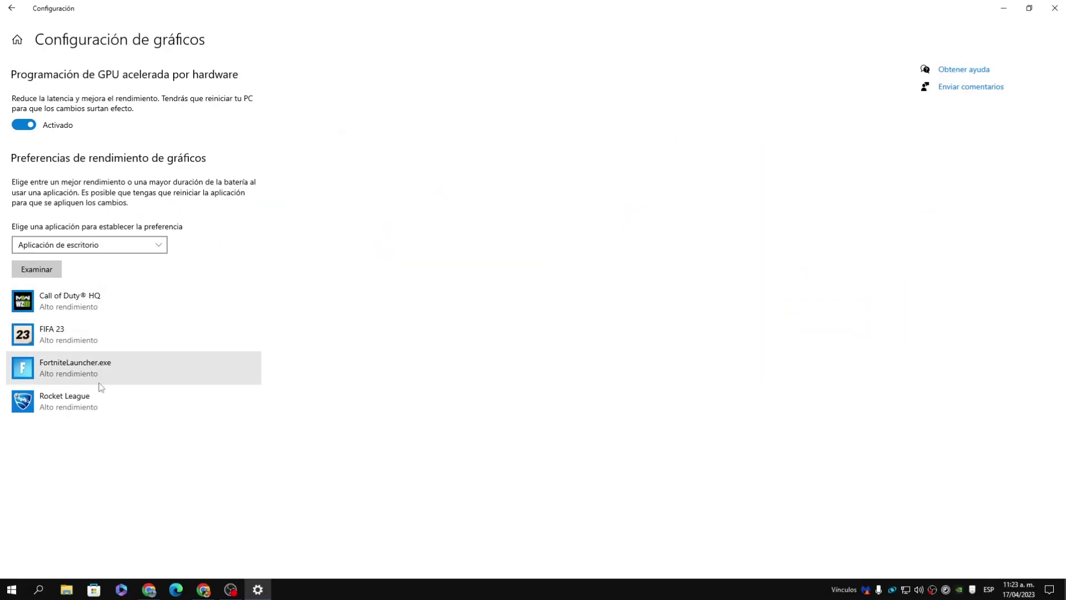
Save the graphics preference of FortniteLauncher.exe as Alto rendimiento and close the settings window.
click(121, 377)
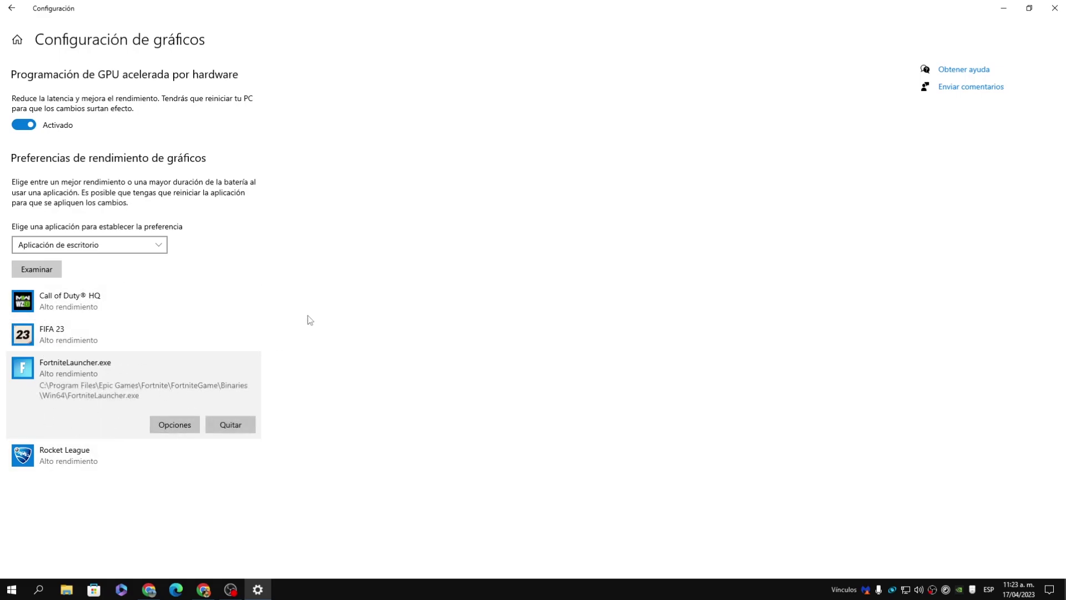
click(169, 428)
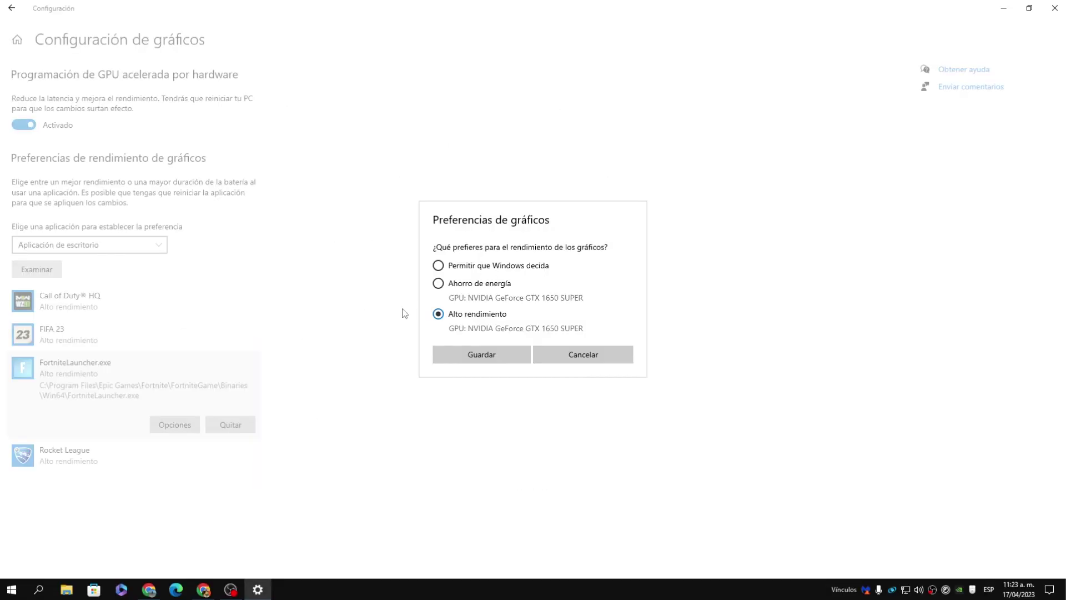
click(472, 351)
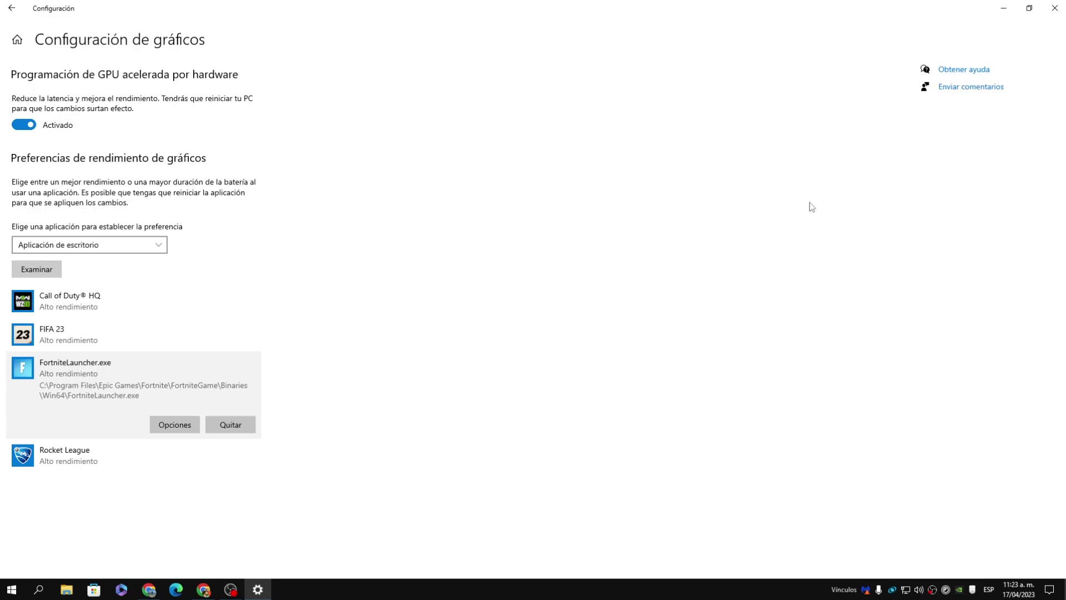
key(alt+F4)
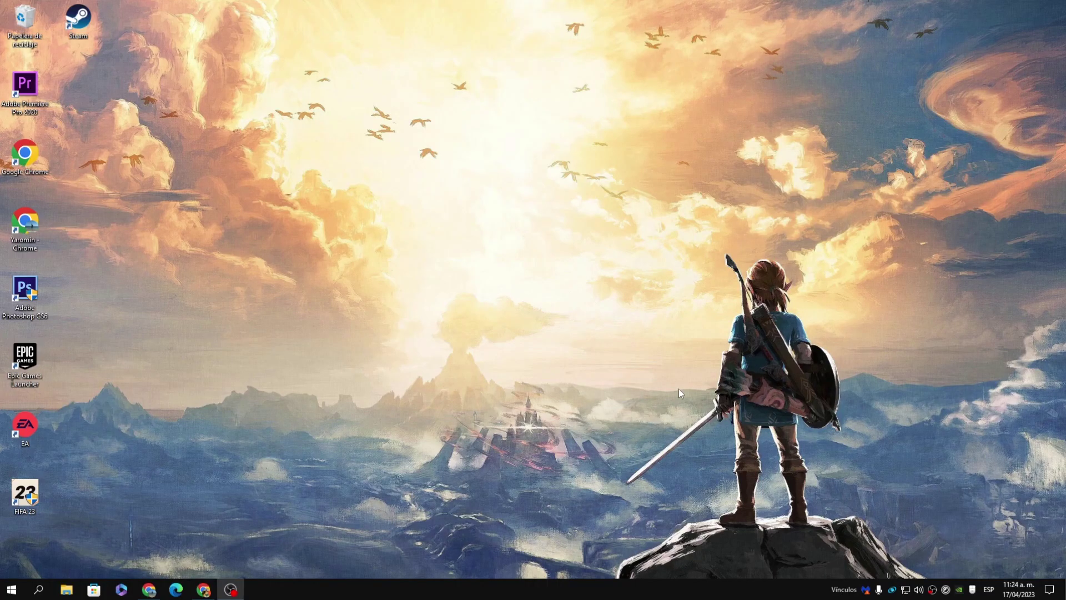
Open Administrador de tareas and show the detailed list of running processes.
drag(492, 401, 603, 480)
right_click(456, 594)
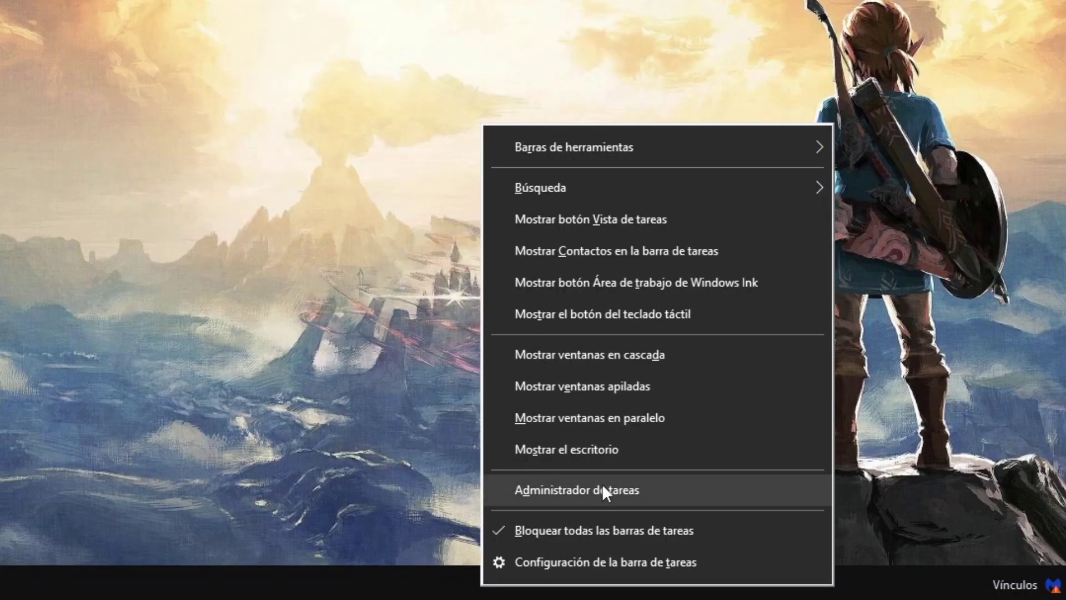
click(603, 486)
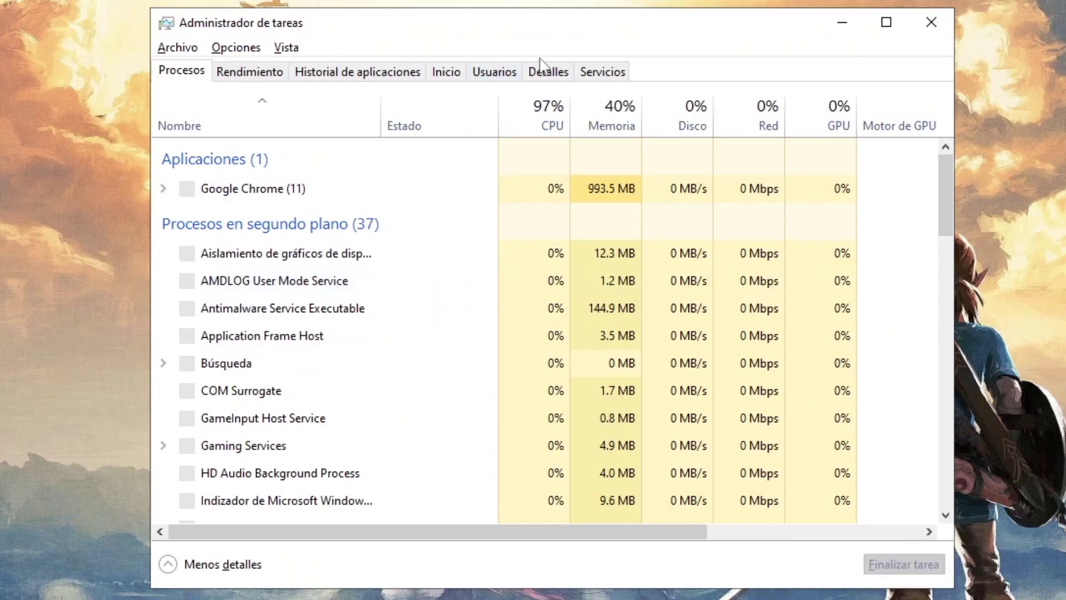
click(555, 81)
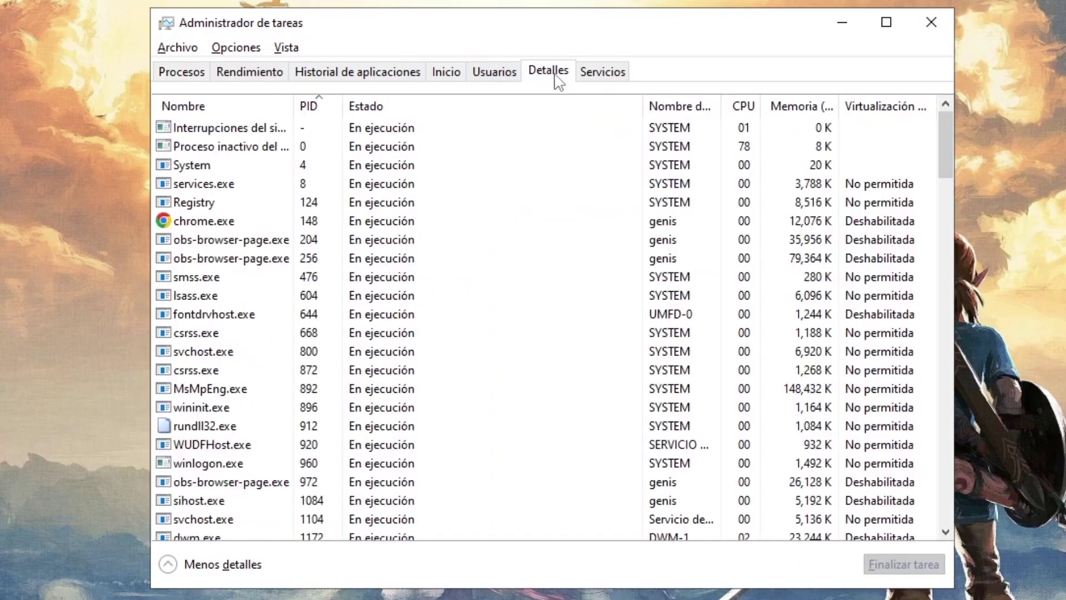
Look through the running processes and open the processor affinity settings of the first chrome.exe process.
scroll(367, 361, down, 1)
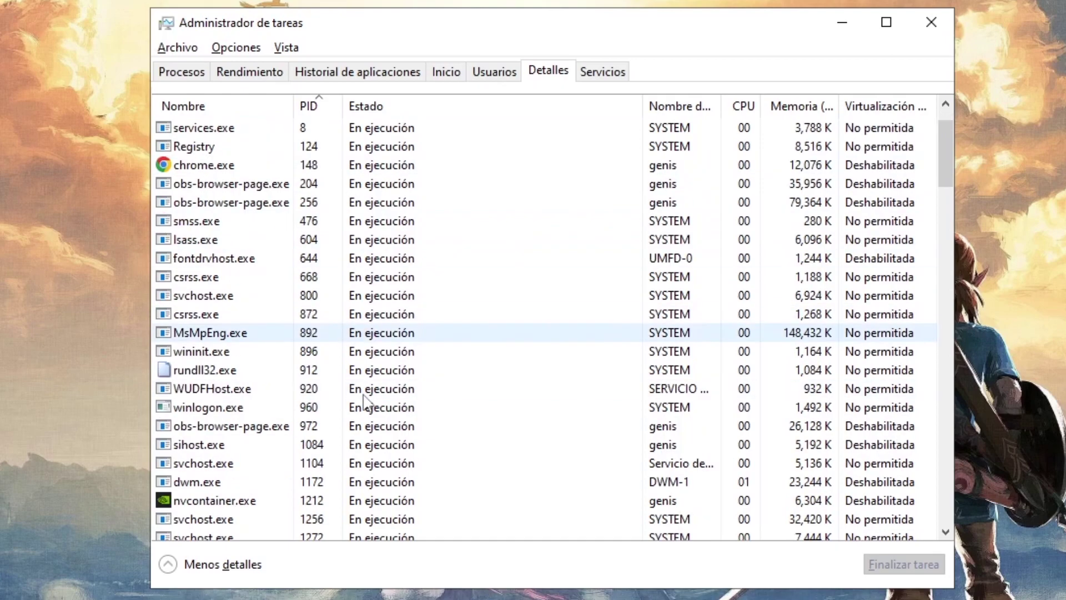
scroll(365, 397, down, 6)
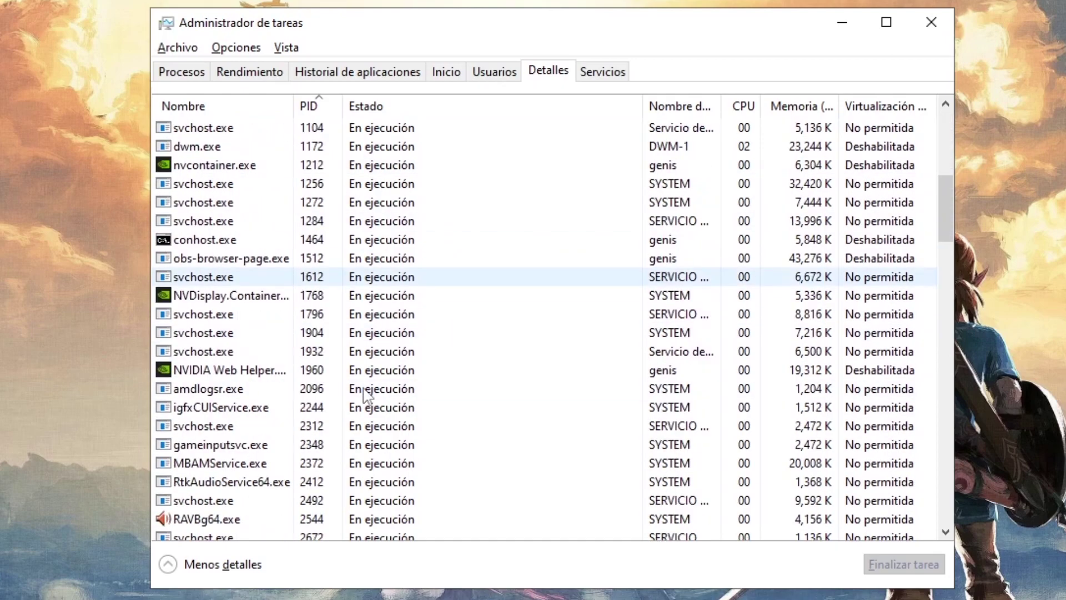
scroll(365, 395, down, 9)
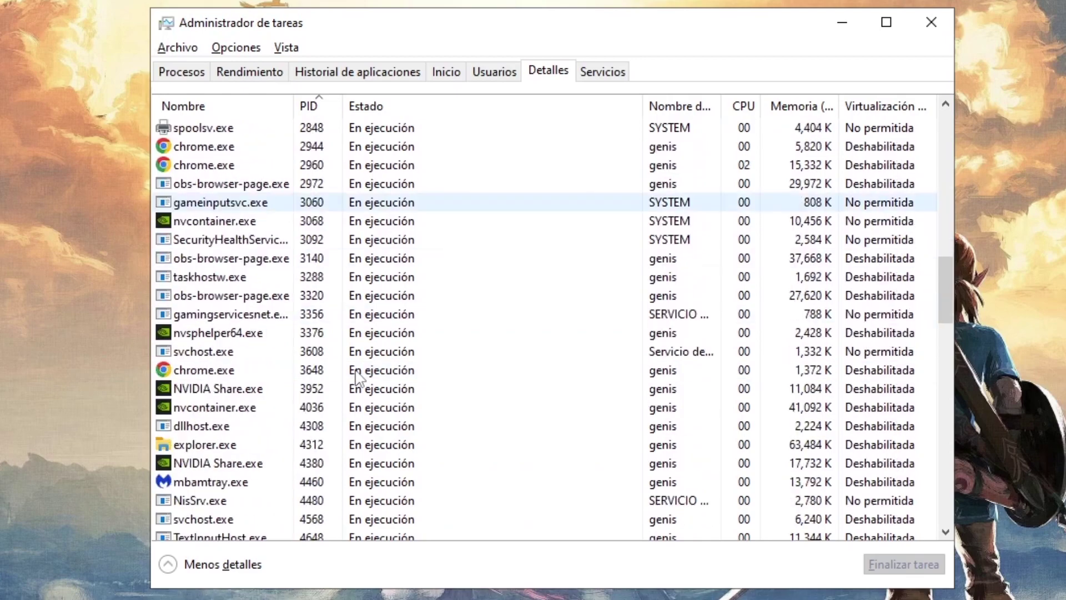
scroll(355, 380, down, 6)
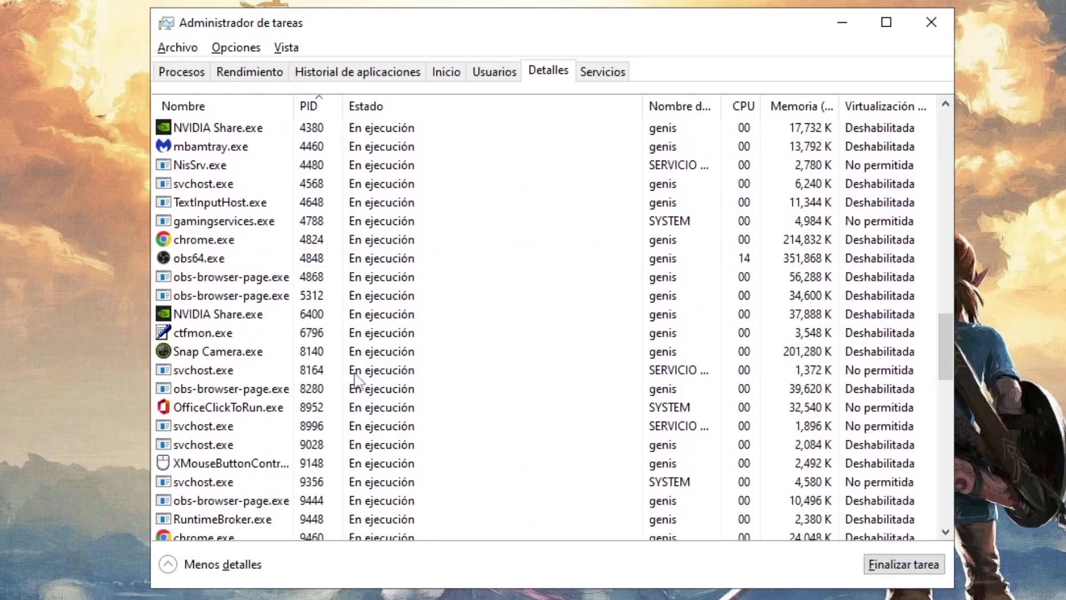
scroll(356, 379, up, 20)
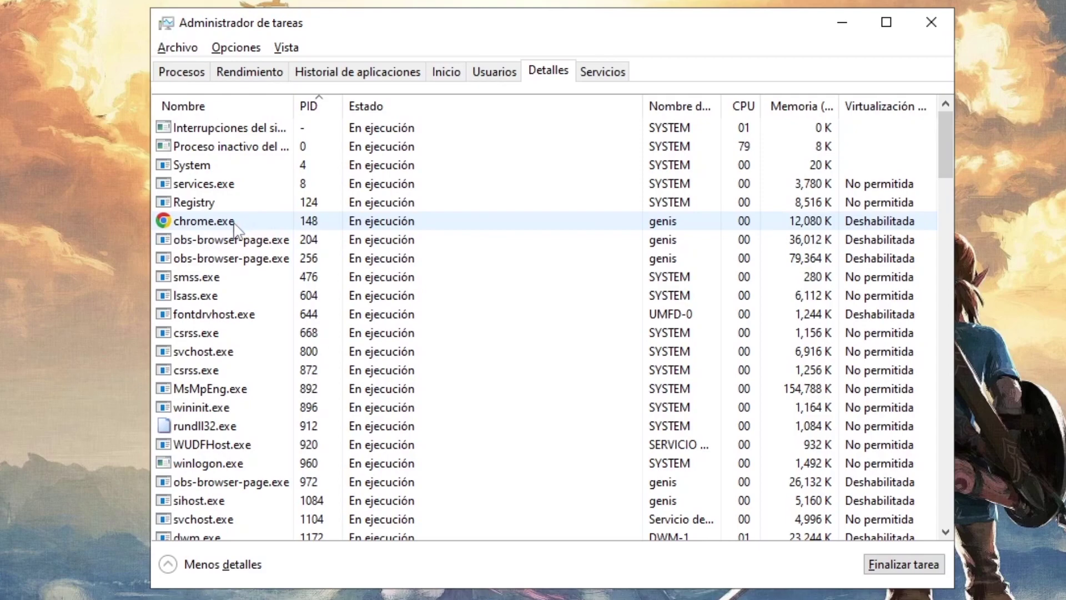
right_click(234, 225)
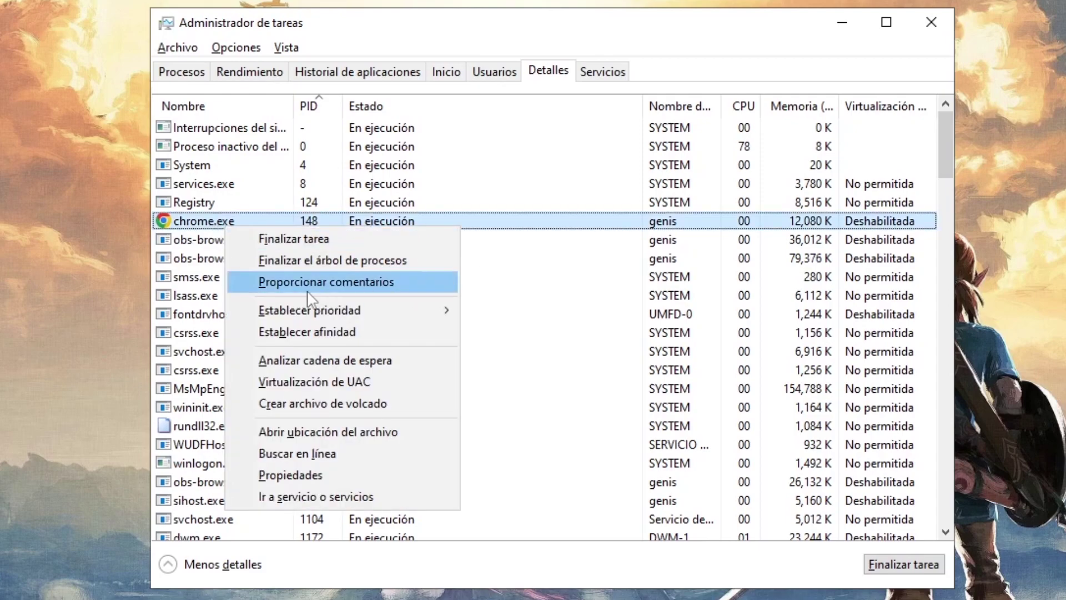
mouse_move(247, 310)
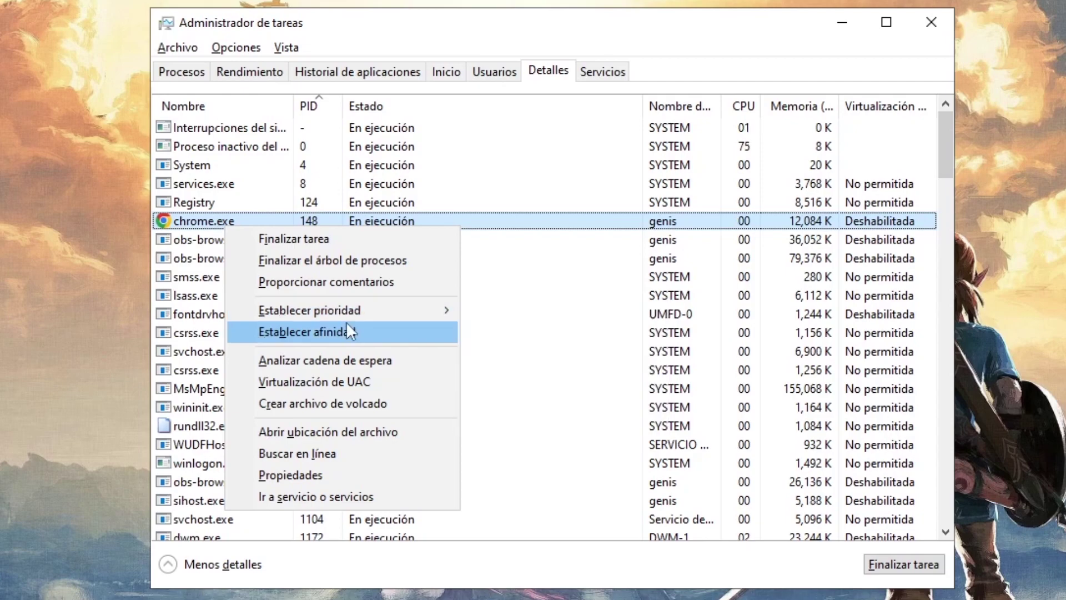
click(341, 332)
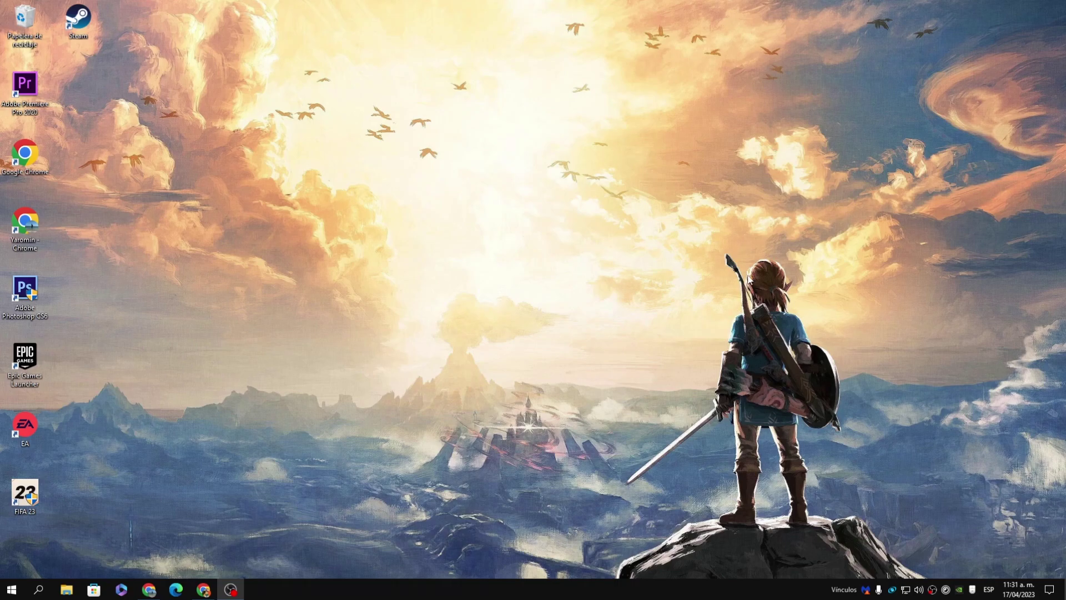
In the Epic Games Launcher, open the settings and expand the Fortnite options in the game management section.
drag(937, 239, 595, 531)
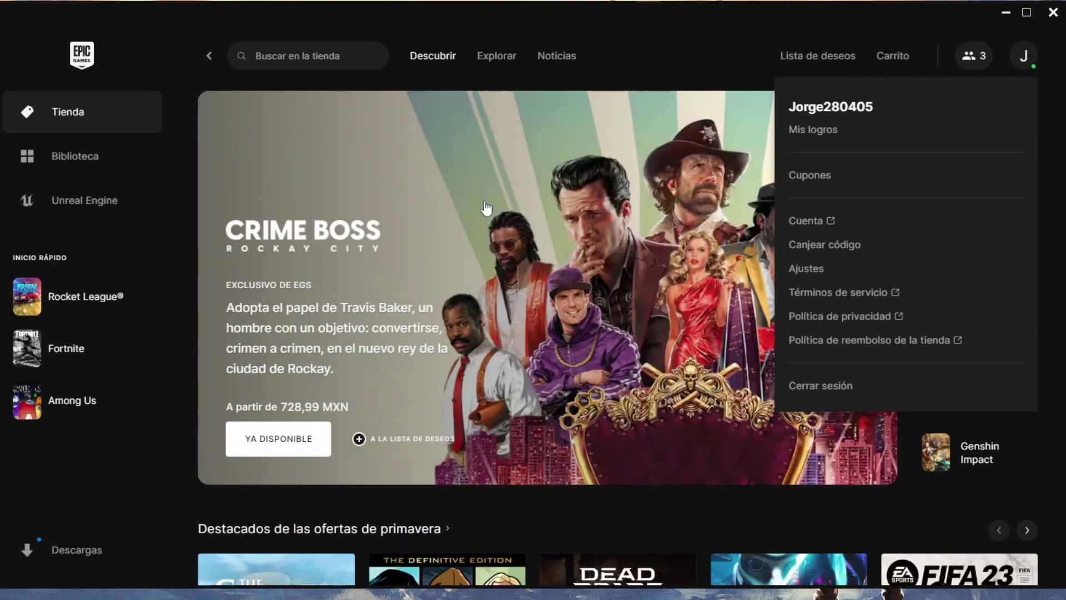
click(631, 33)
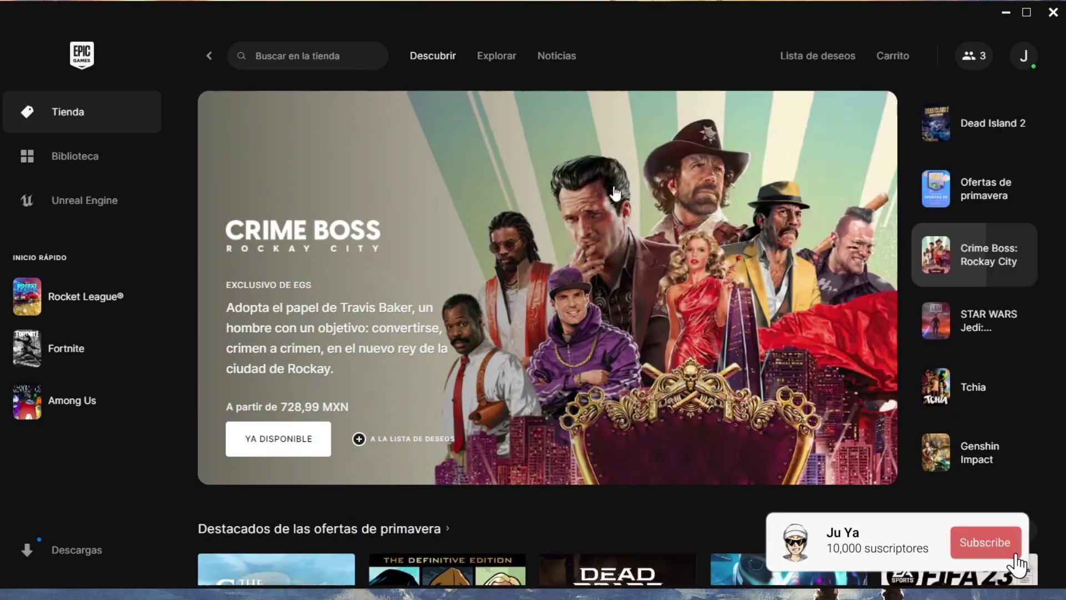
click(1024, 58)
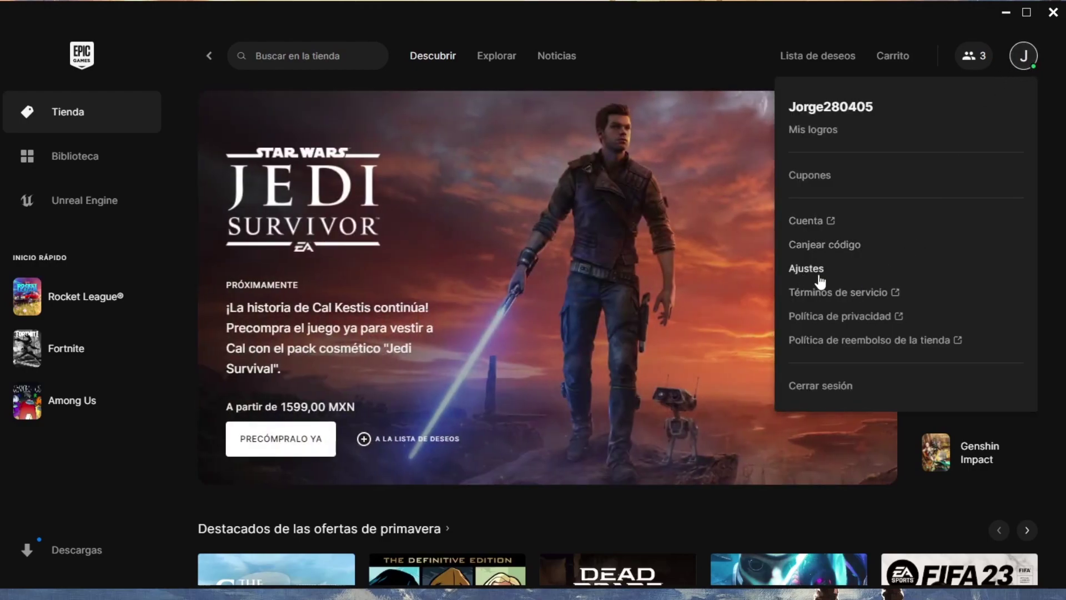
click(855, 272)
scroll(327, 255, down, 12)
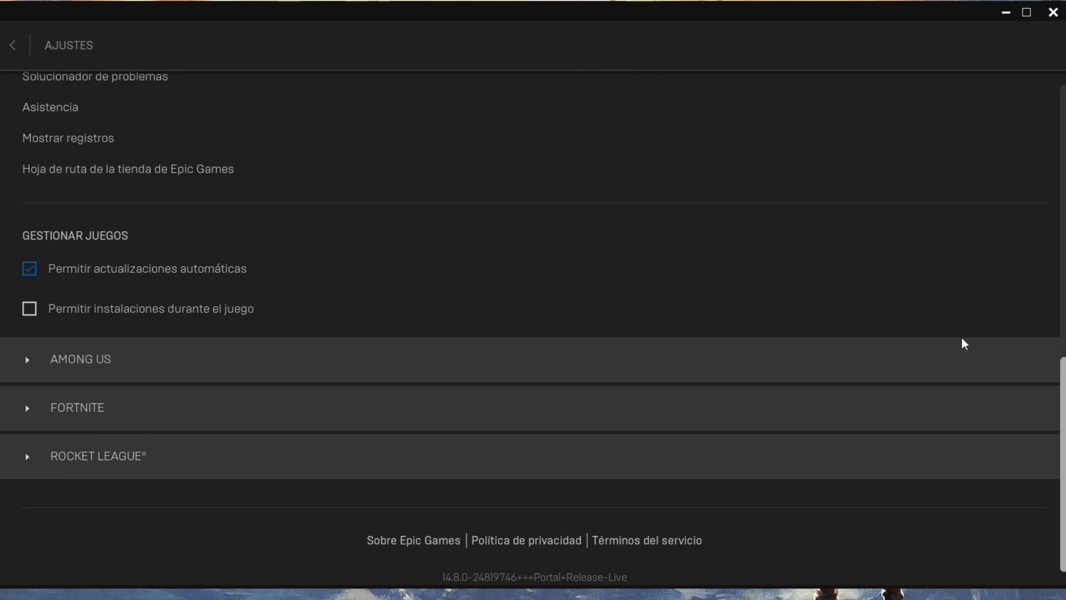
click(307, 424)
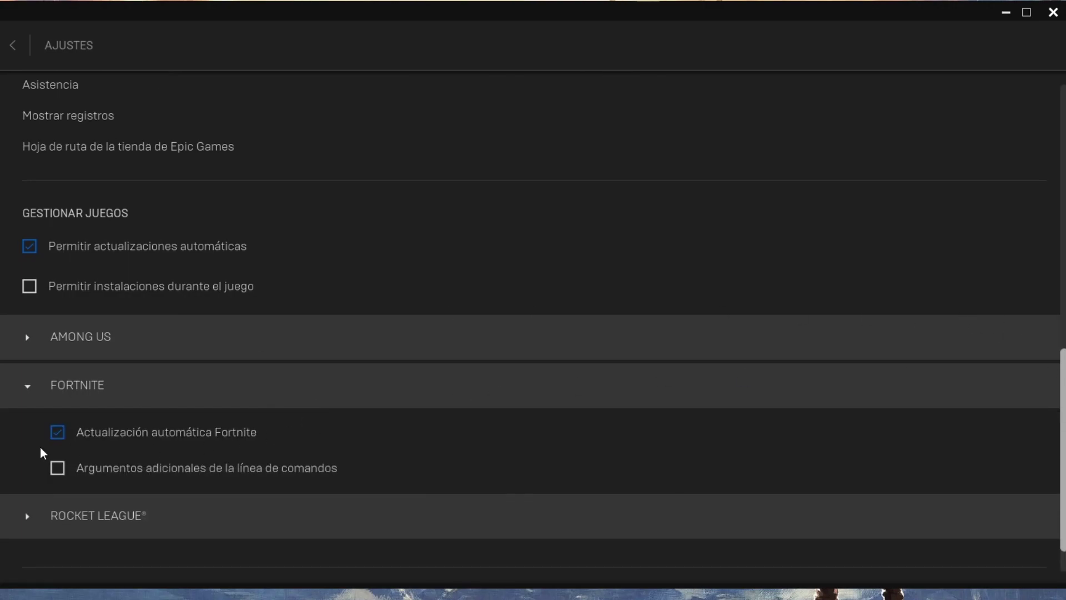
Enable additional command-line arguments for Fortnite and check the corresponding options of Among Us and Rocket League.
click(286, 471)
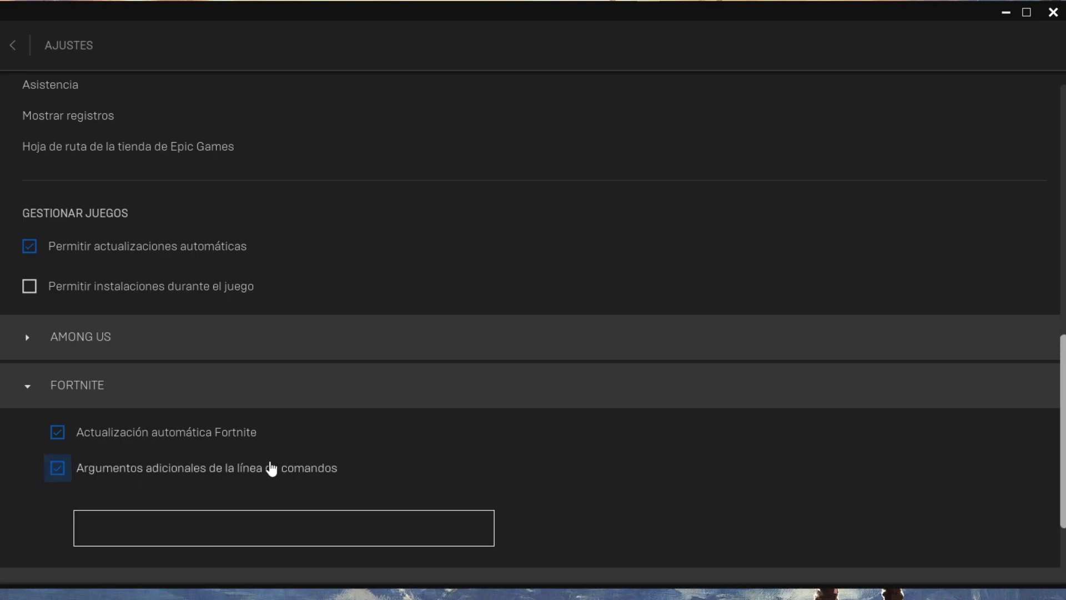
click(243, 356)
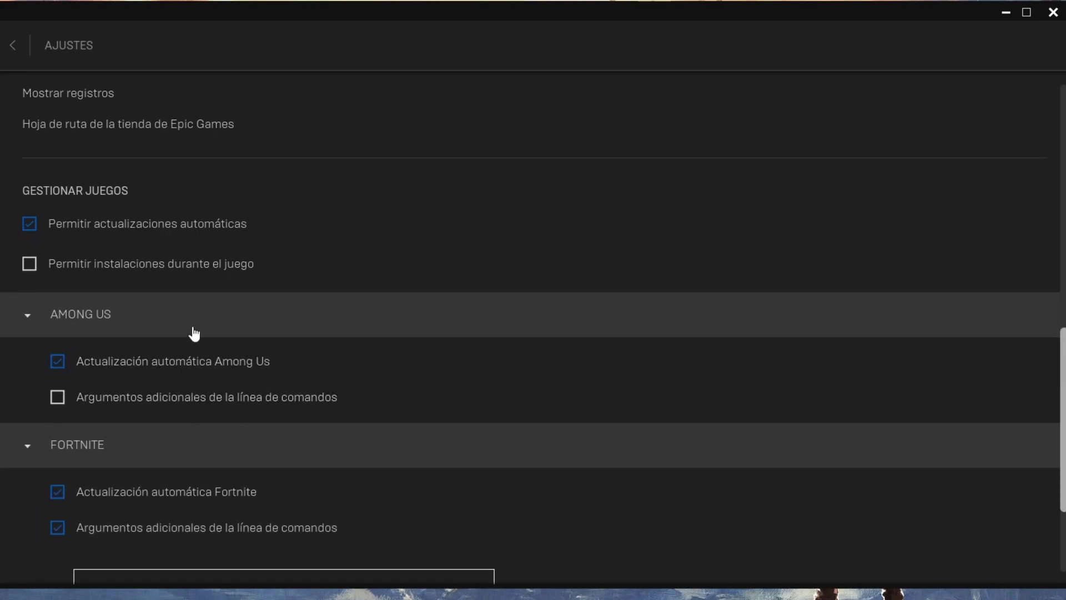
click(193, 330)
scroll(192, 355, down, 2)
click(146, 468)
scroll(128, 489, down, 1)
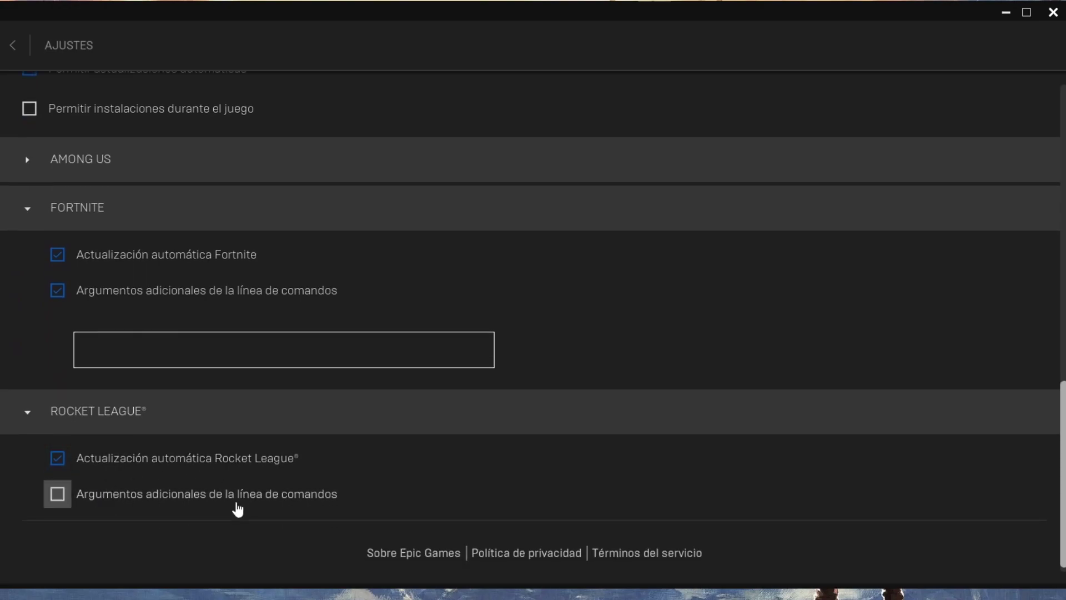
click(155, 423)
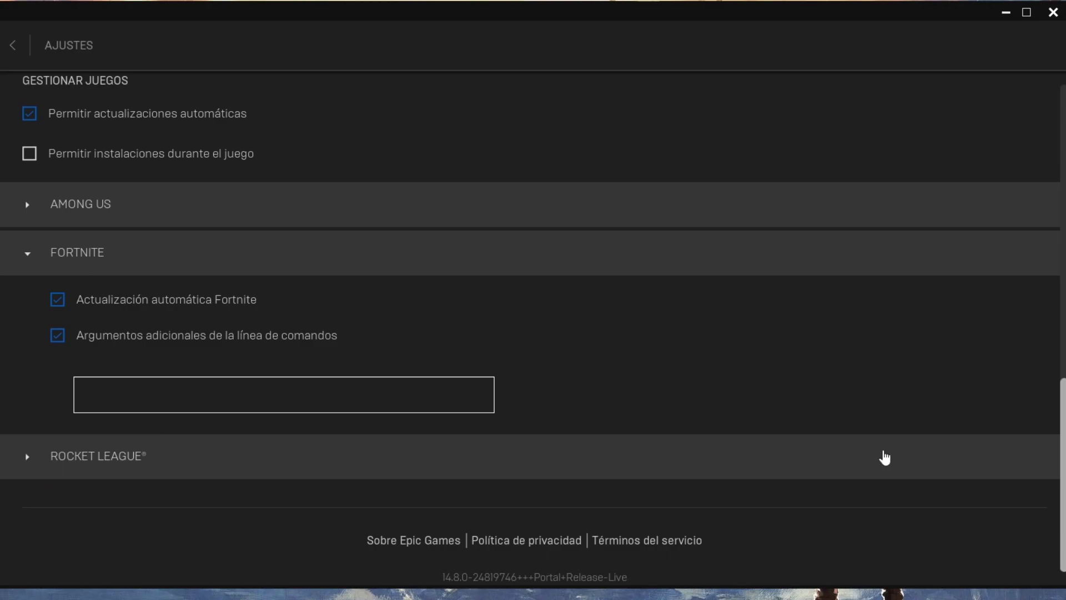
Set Fortnite's additional command-line arguments to -LANPLAY -NOSPLASH -NOTEXTURESTREAMING -USEALLAVAILABLECORES and reopen its options to check the entry.
click(239, 397)
text(-LANPLAY -NOSPLASH -NOTEXTURESTREAMING -USEALLAVAILABLECORES)
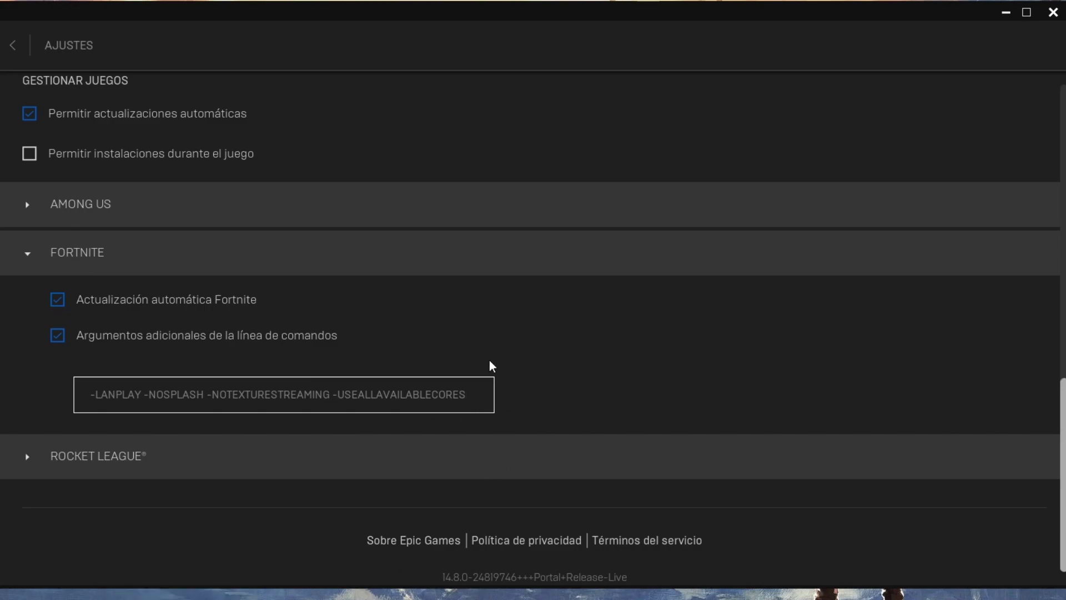
click(226, 255)
scroll(436, 466, up, 1)
scroll(436, 466, down, 1)
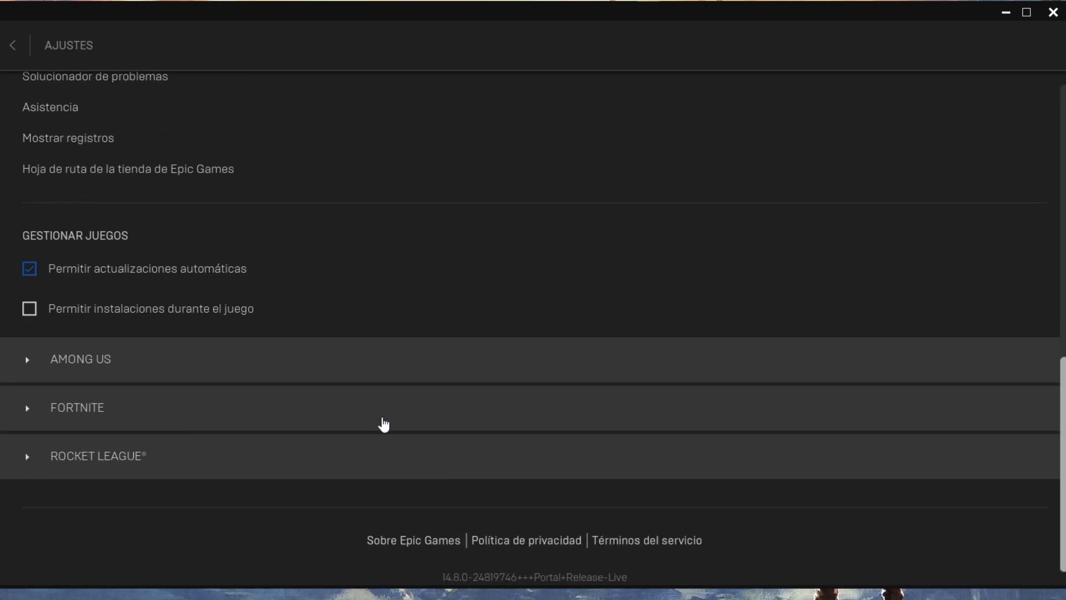
click(331, 423)
scroll(708, 468, down, 1)
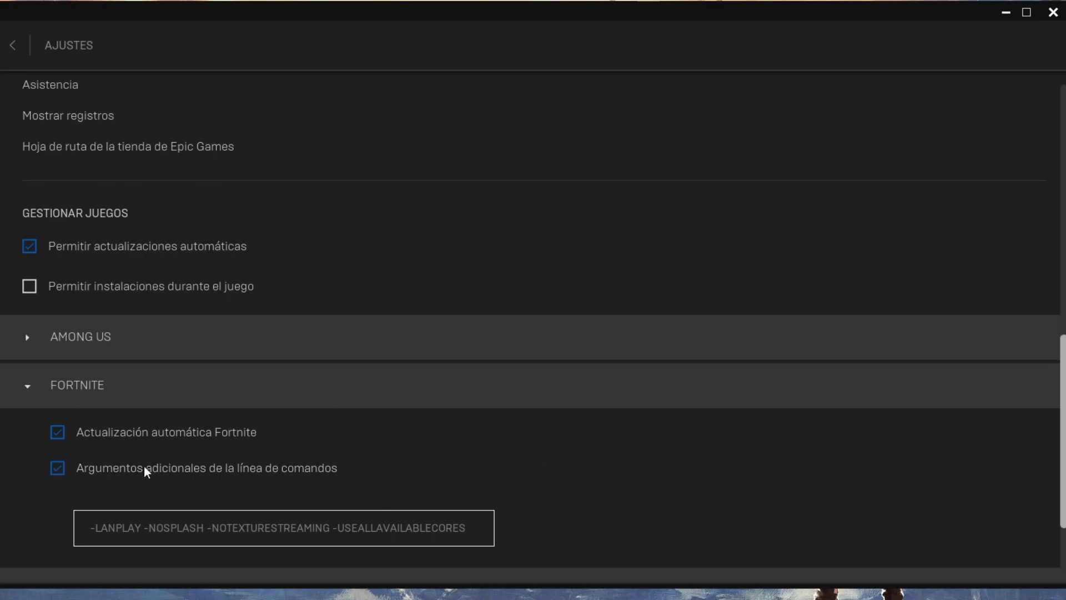
Review Fortnite's command-line arguments, collapse its options and go back to the launcher's general preferences.
drag(291, 528, 474, 528)
click(475, 531)
drag(178, 525, 189, 526)
click(252, 402)
scroll(391, 439, up, 1)
scroll(396, 441, up, 9)
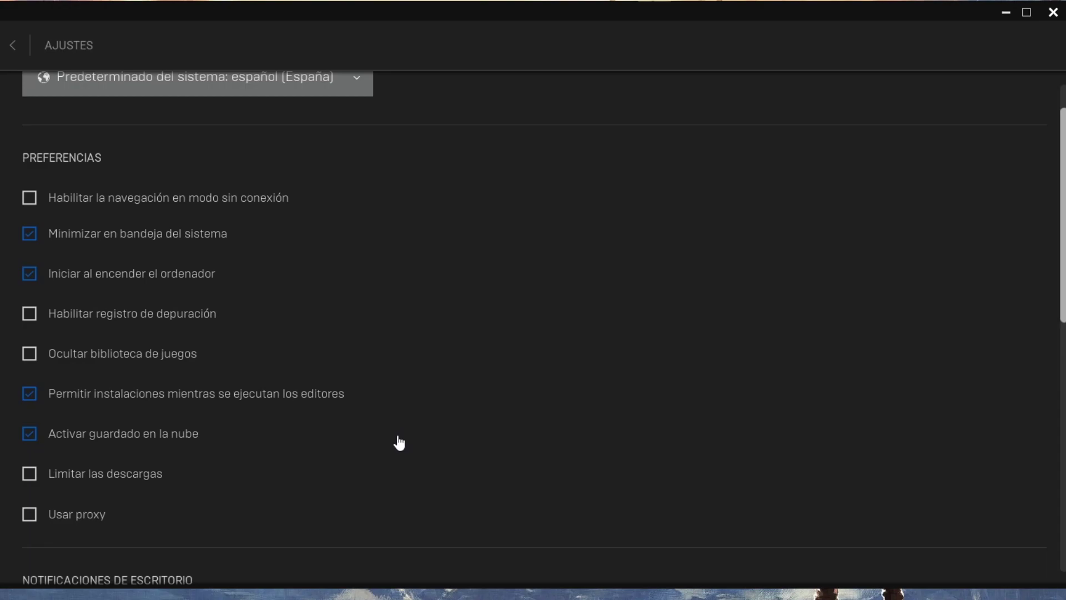
scroll(398, 442, up, 1)
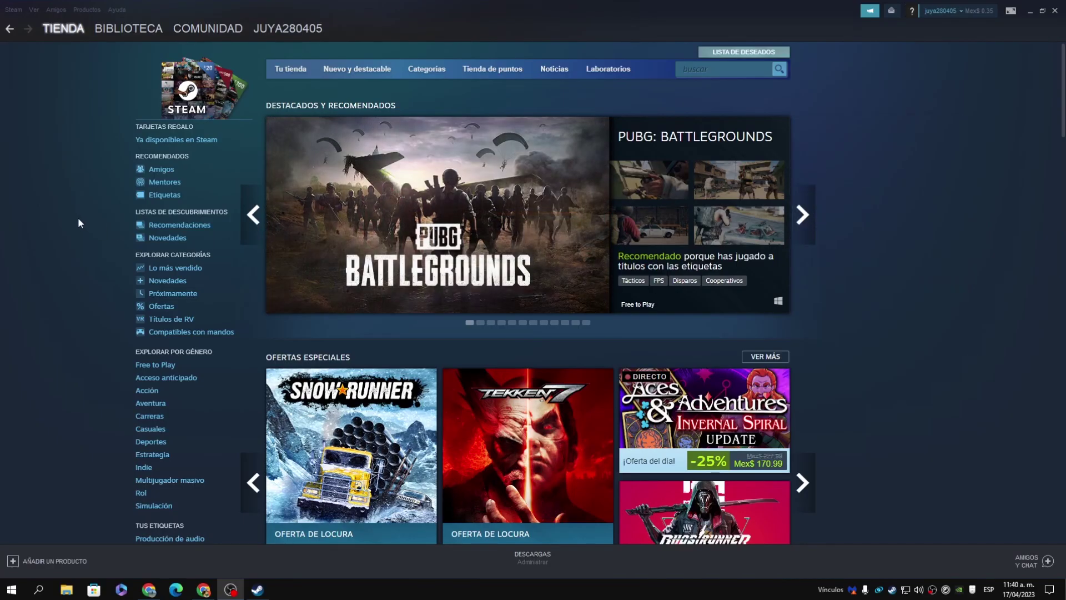
In Steam, open the client settings and examine the in-game interface options under En la partida.
click(11, 10)
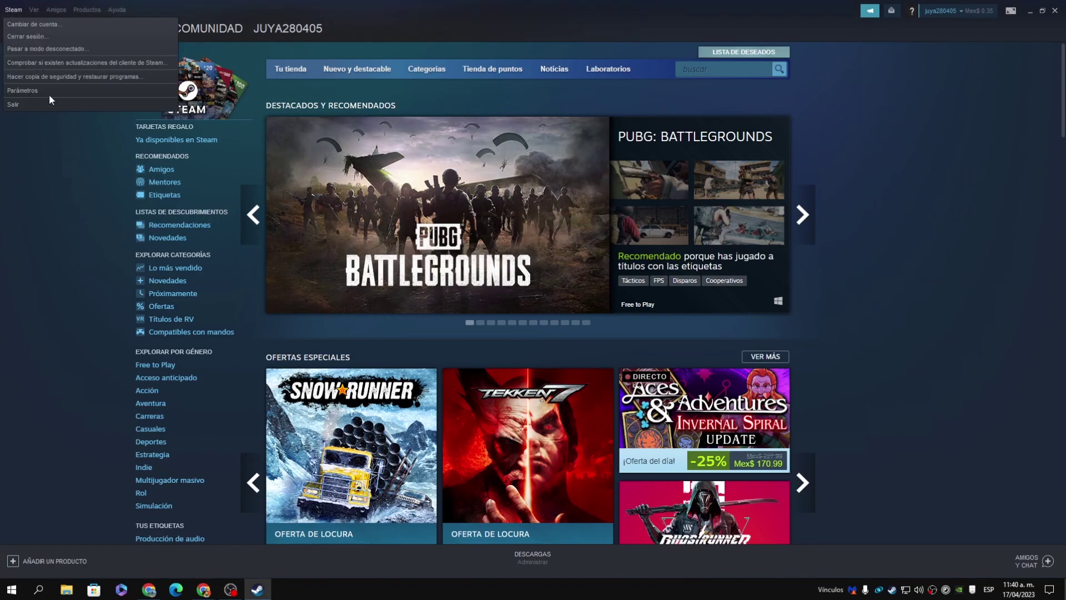
click(32, 89)
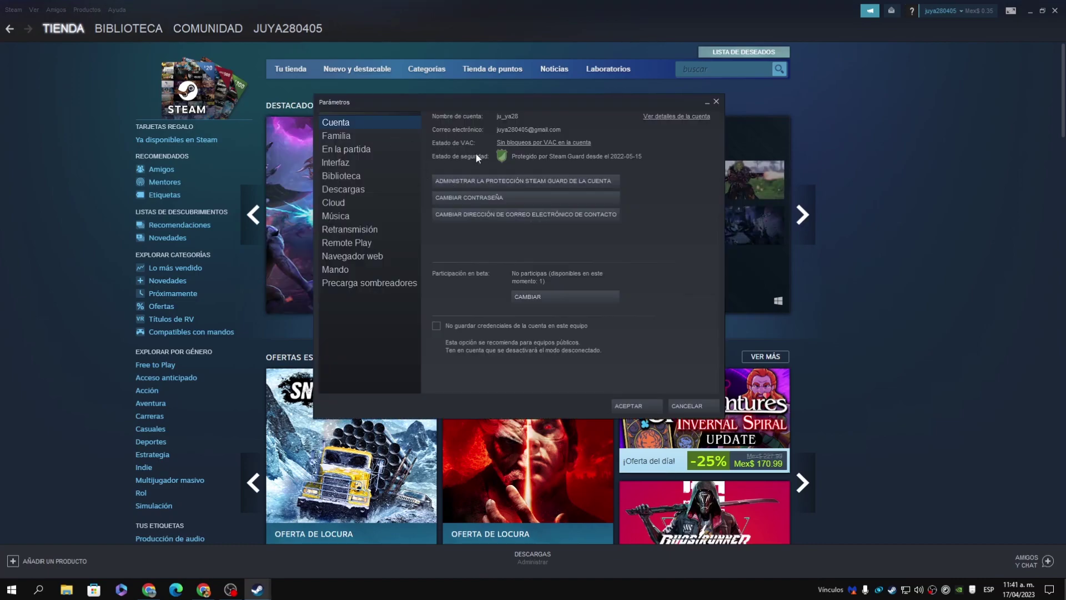
click(339, 147)
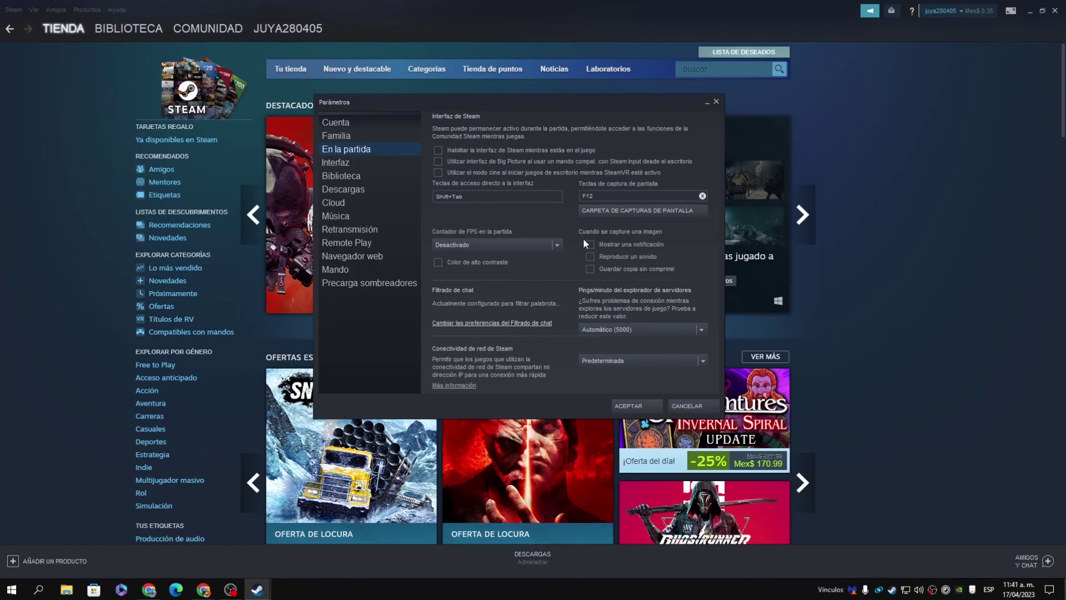
click(441, 161)
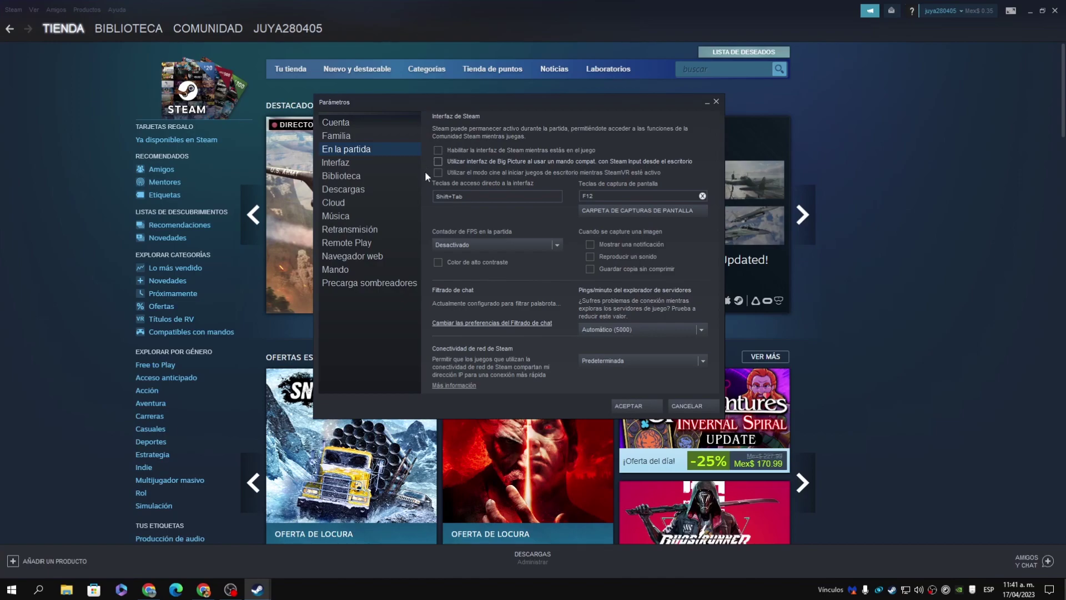
Examine the Interfaz, Biblioteca, Remote Play and shader pre-caching settings of the Steam client.
click(340, 164)
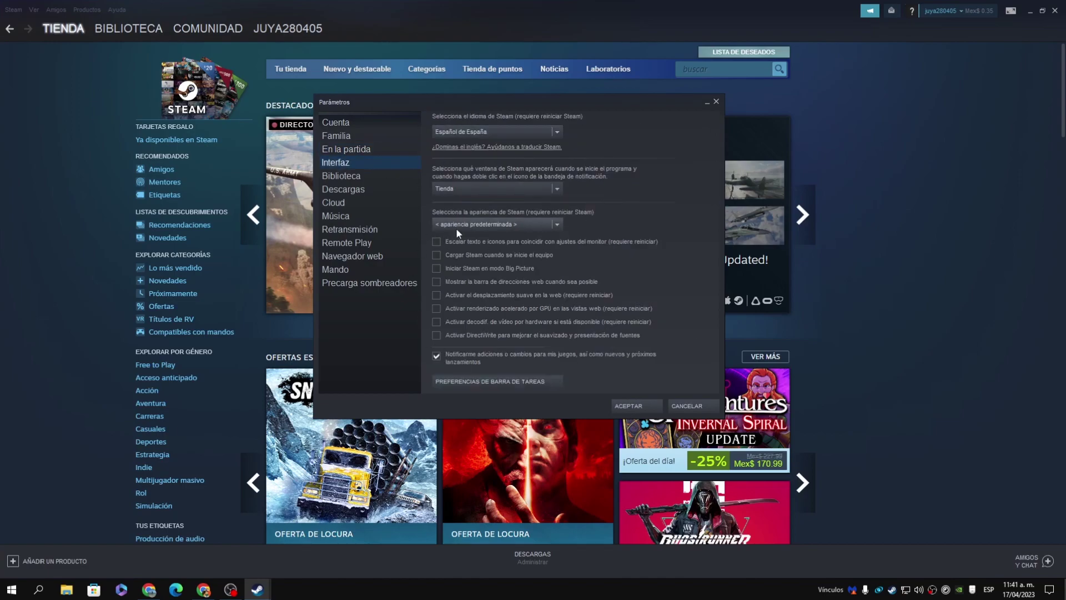
click(338, 173)
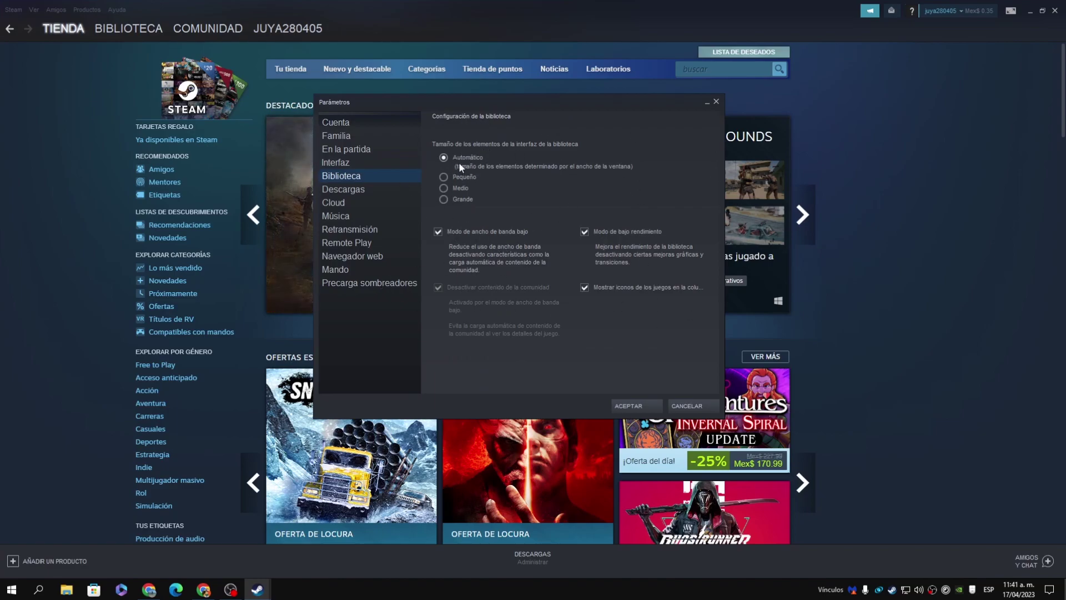
click(362, 241)
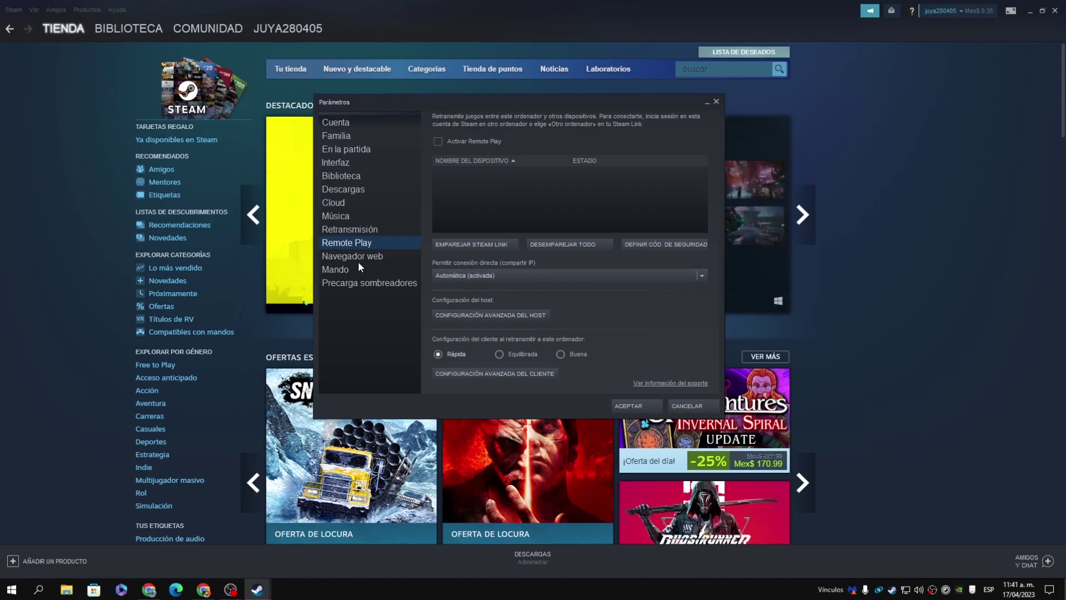
click(362, 282)
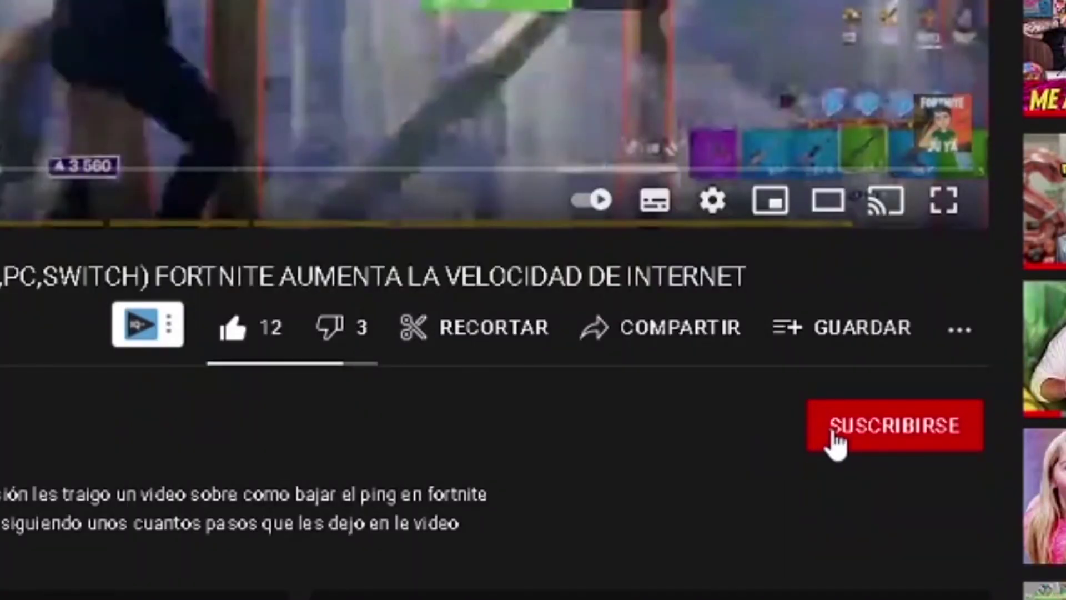
On YouTube, subscribe to the video's channel and set its notifications to Todas.
click(959, 425)
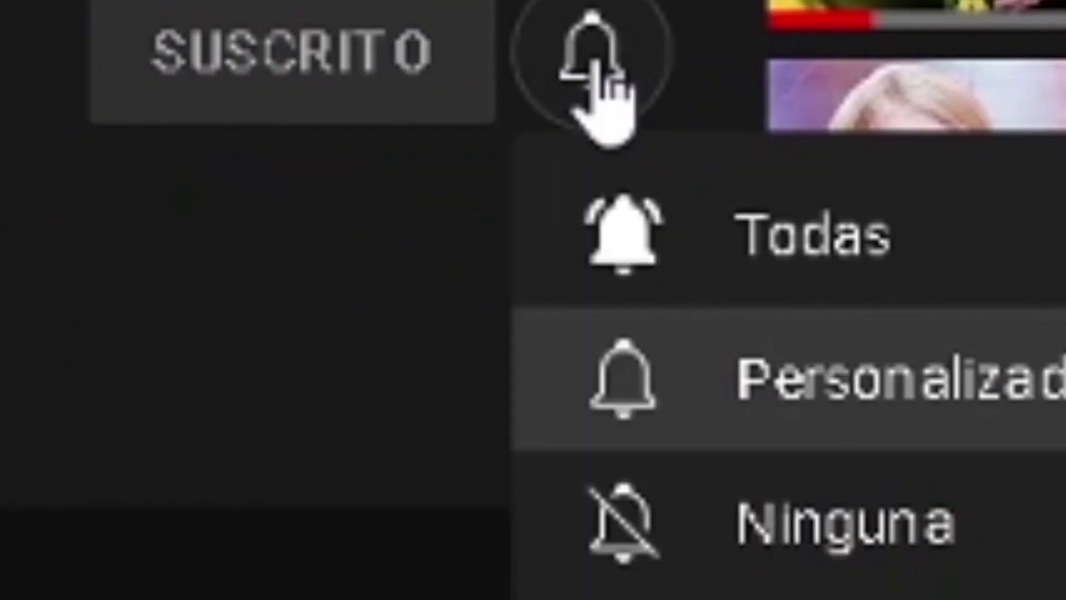
click(744, 230)
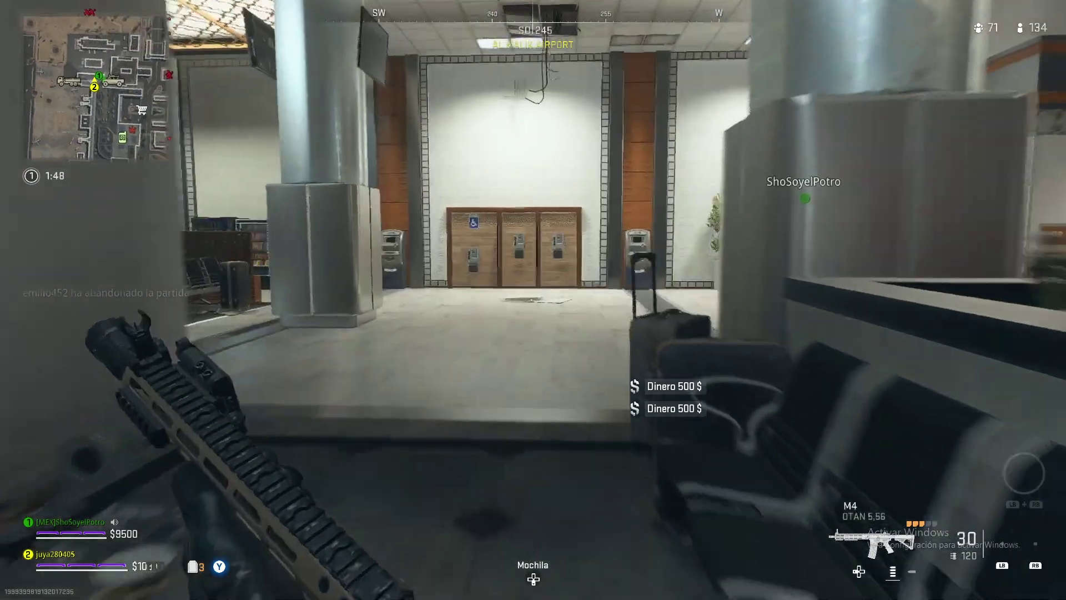